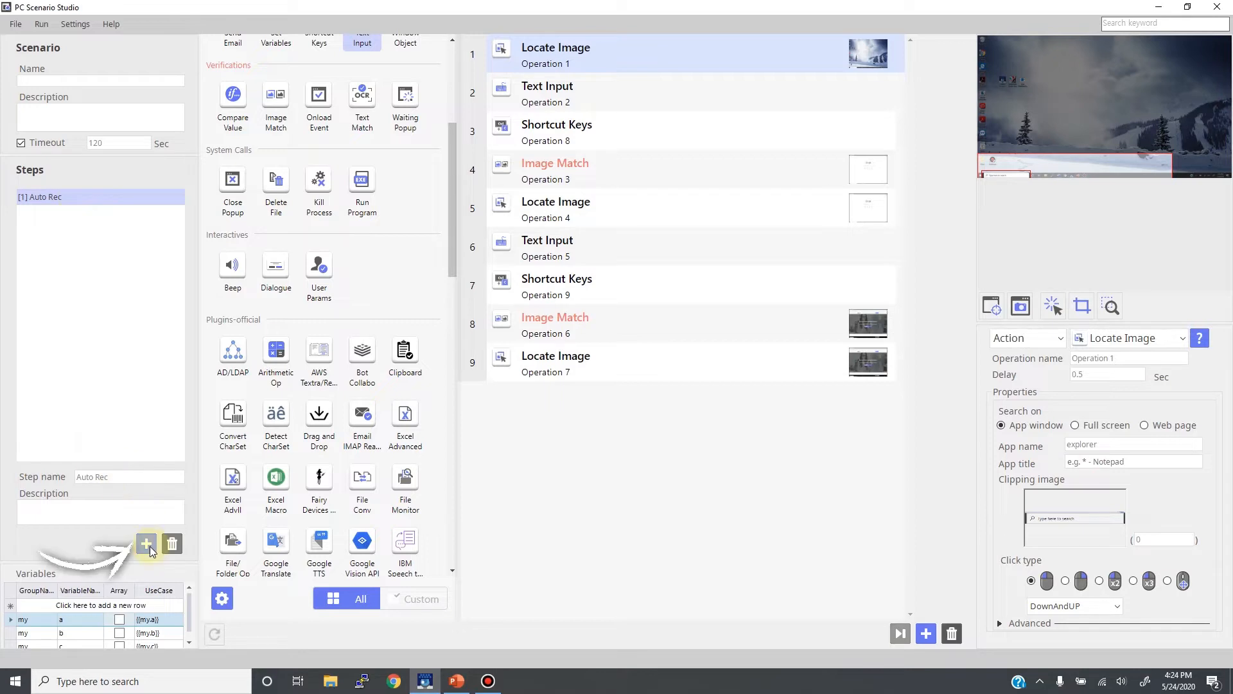
Step: Add a second step to the scenario and name it "Manual bot building"
click(147, 543)
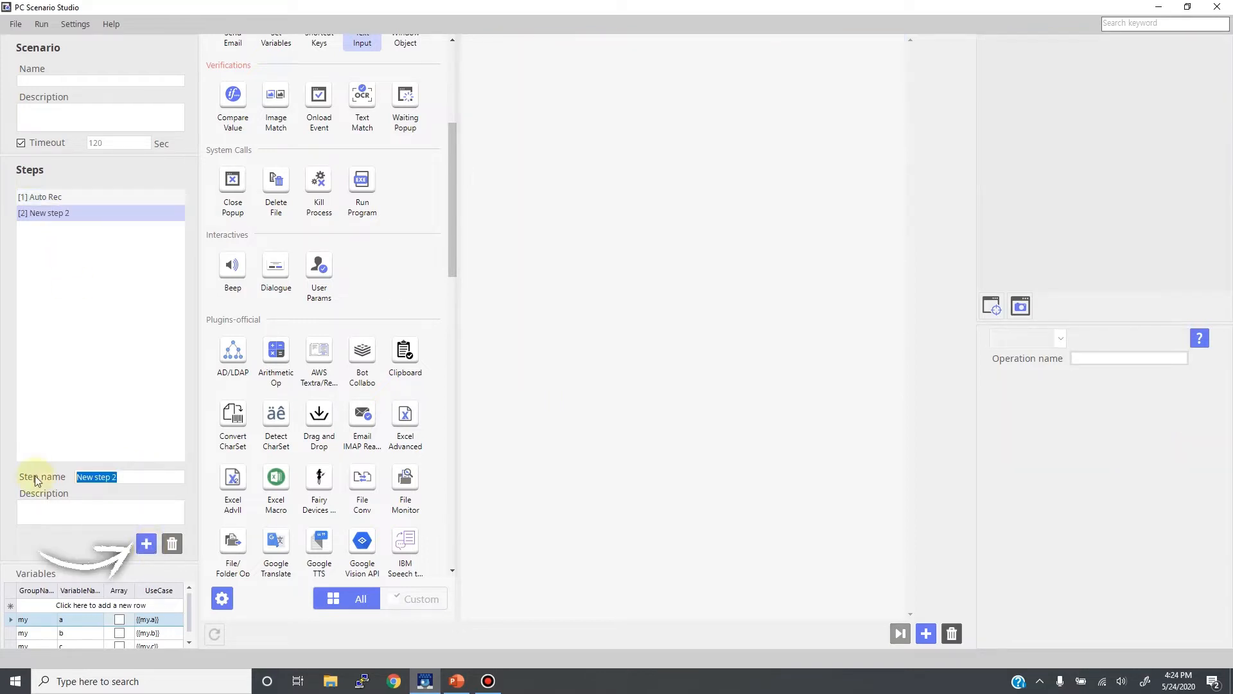
text(Manual bot building)
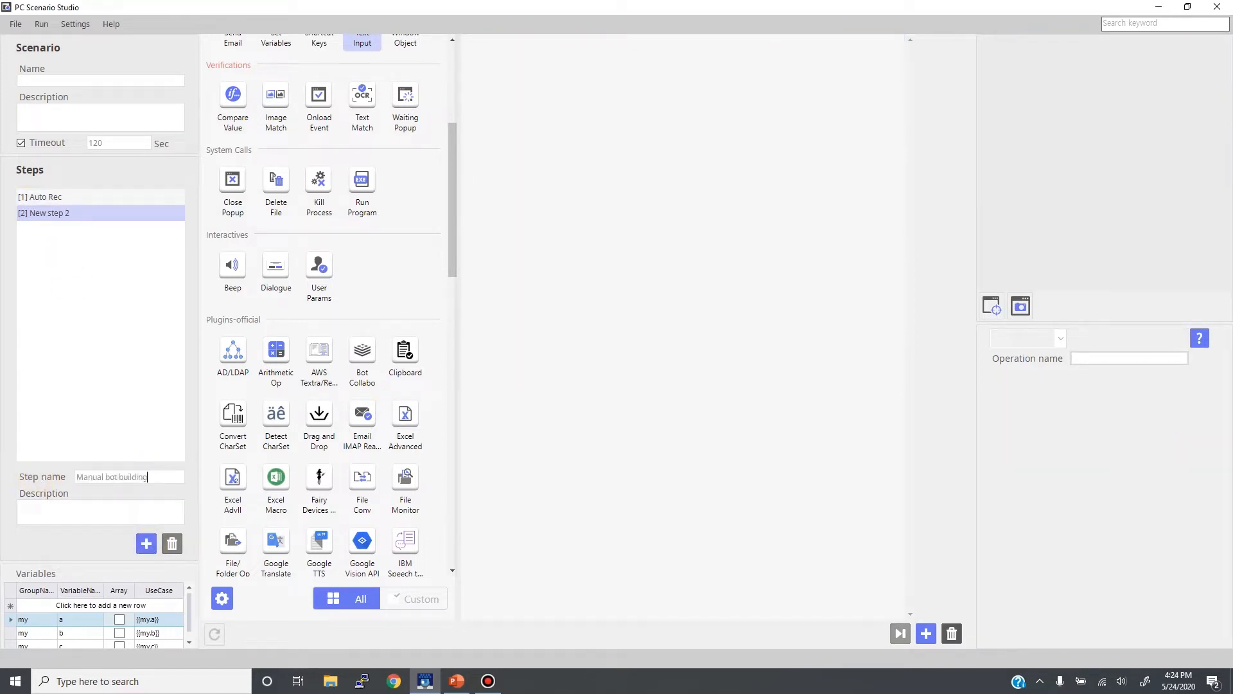
click(43, 395)
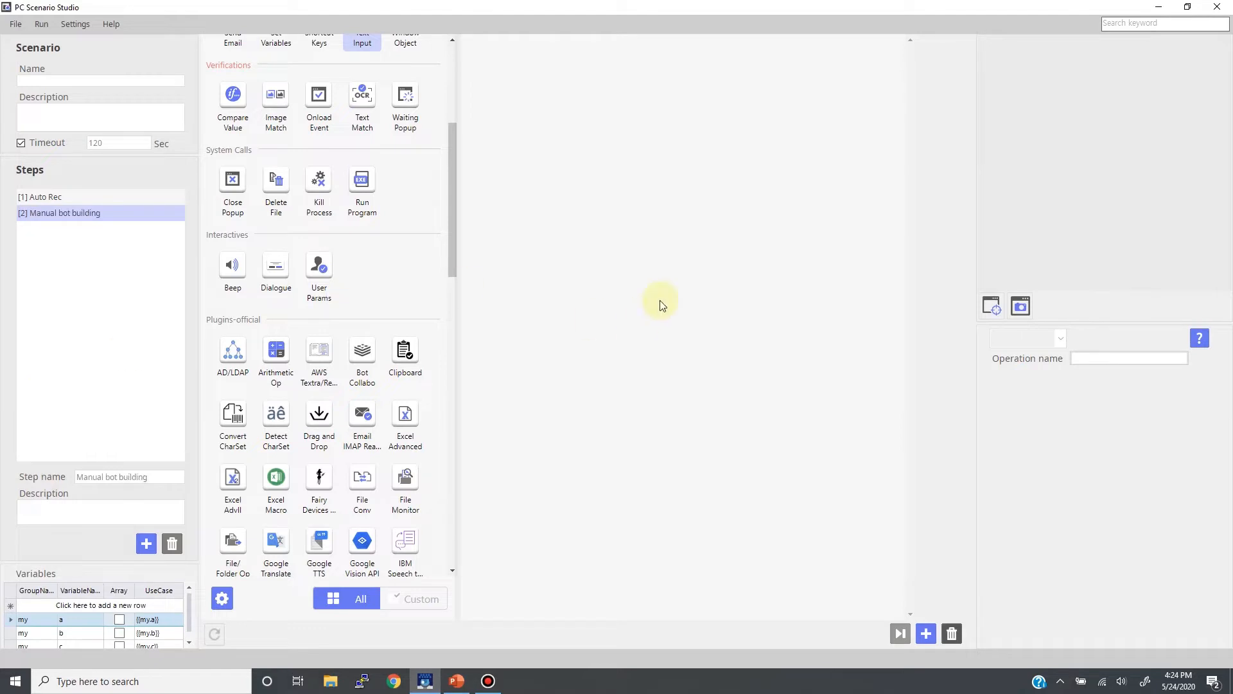
click(453, 58)
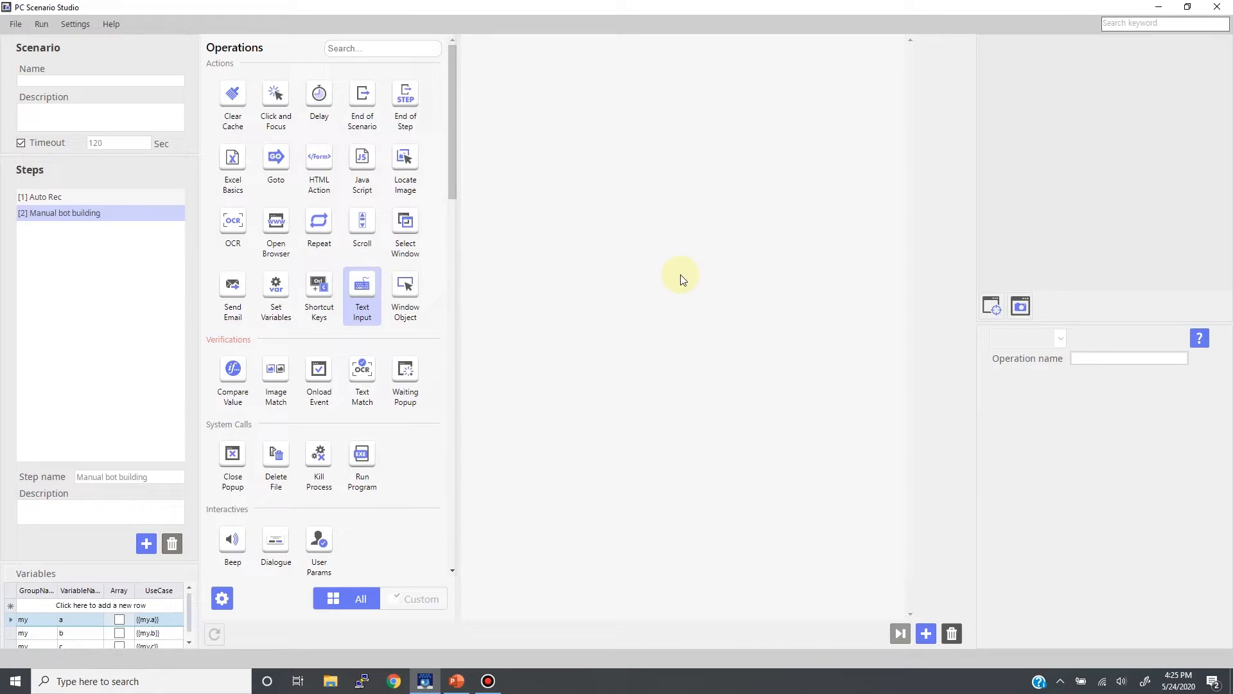
Step: Examine the list of states in the US States workbook on the desktop, through its last row, and close the workbook
click(1158, 7)
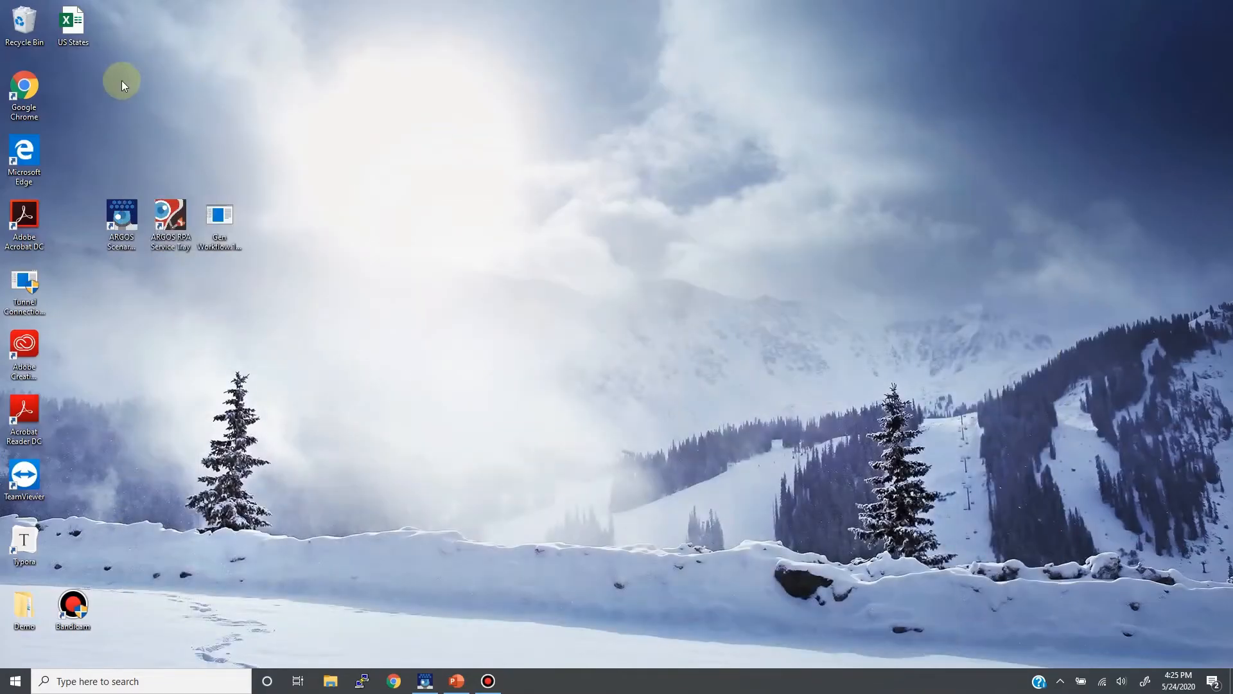
double_click(79, 25)
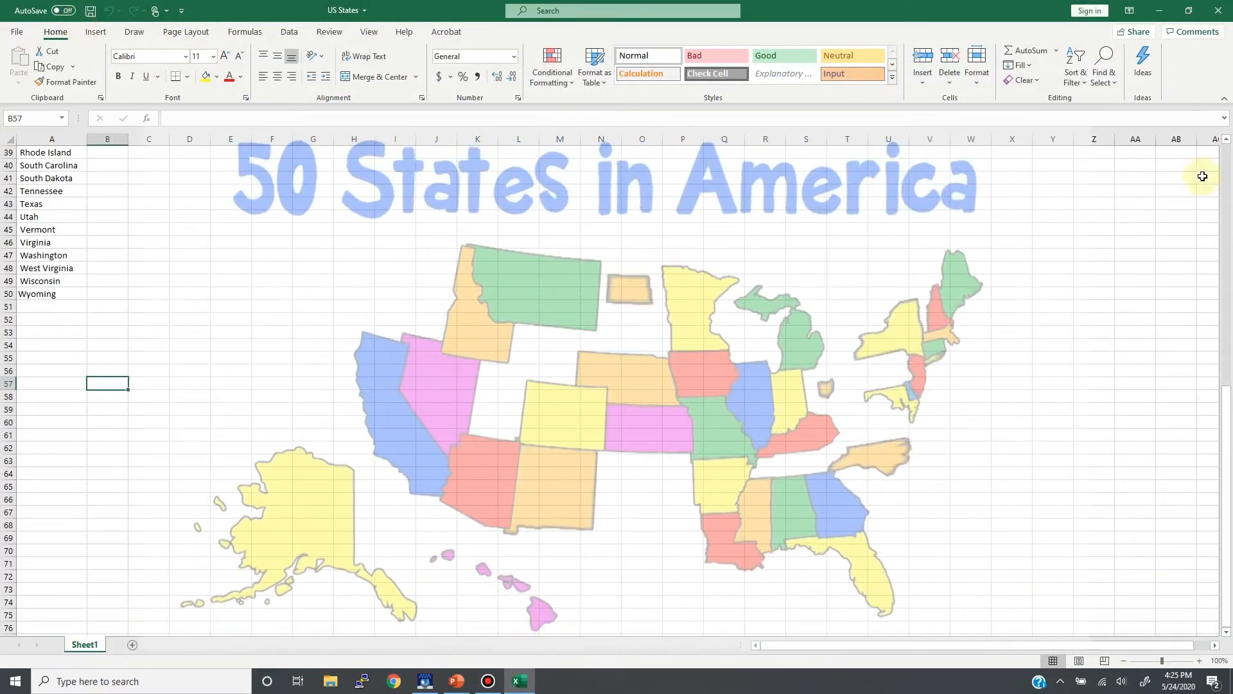
click(1226, 183)
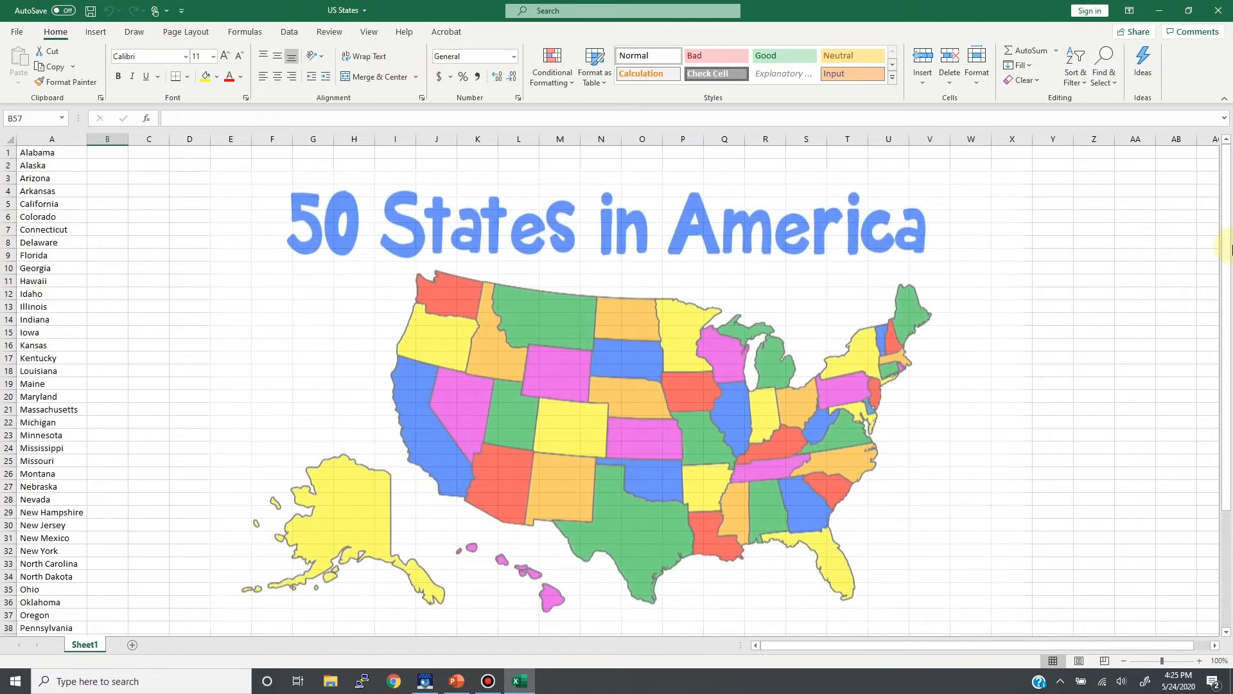
drag(1226, 251, 1226, 257)
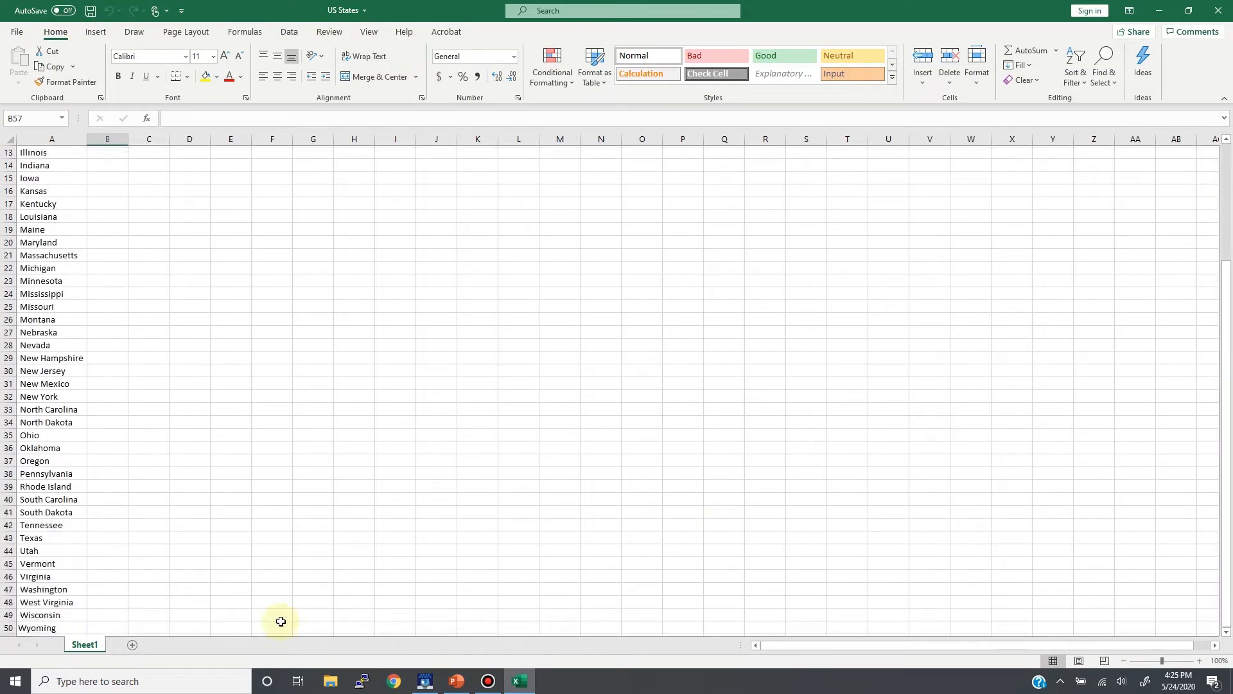
click(61, 629)
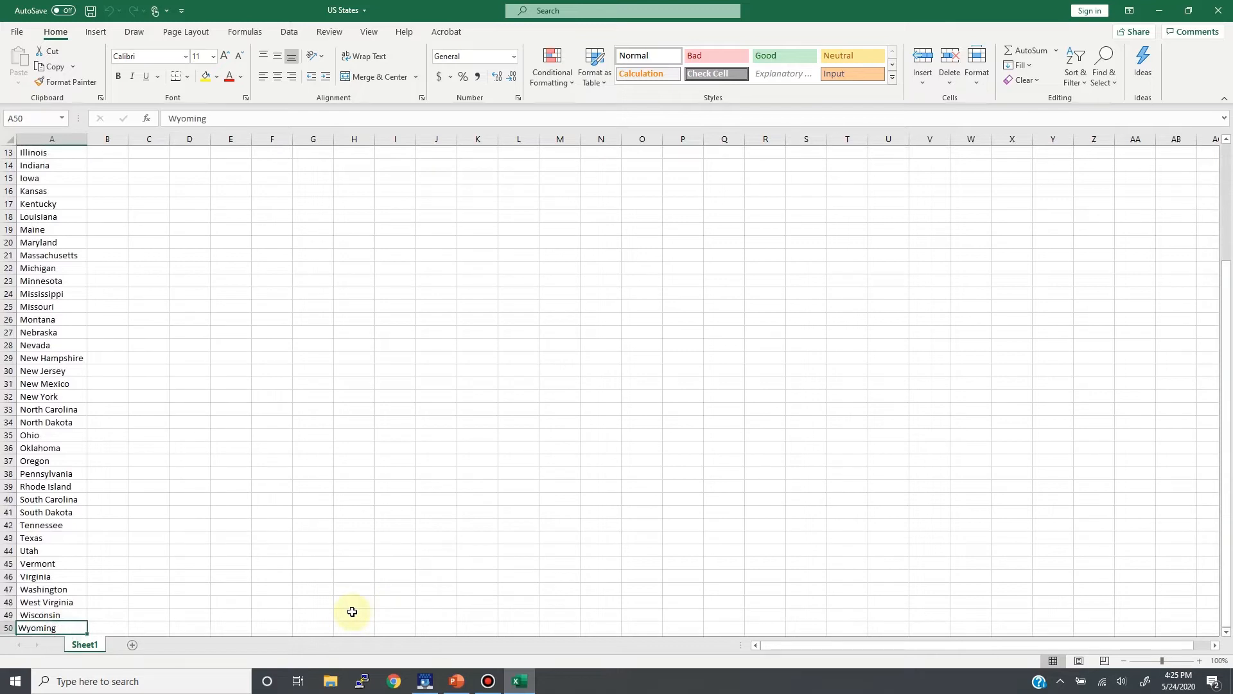
click(1223, 12)
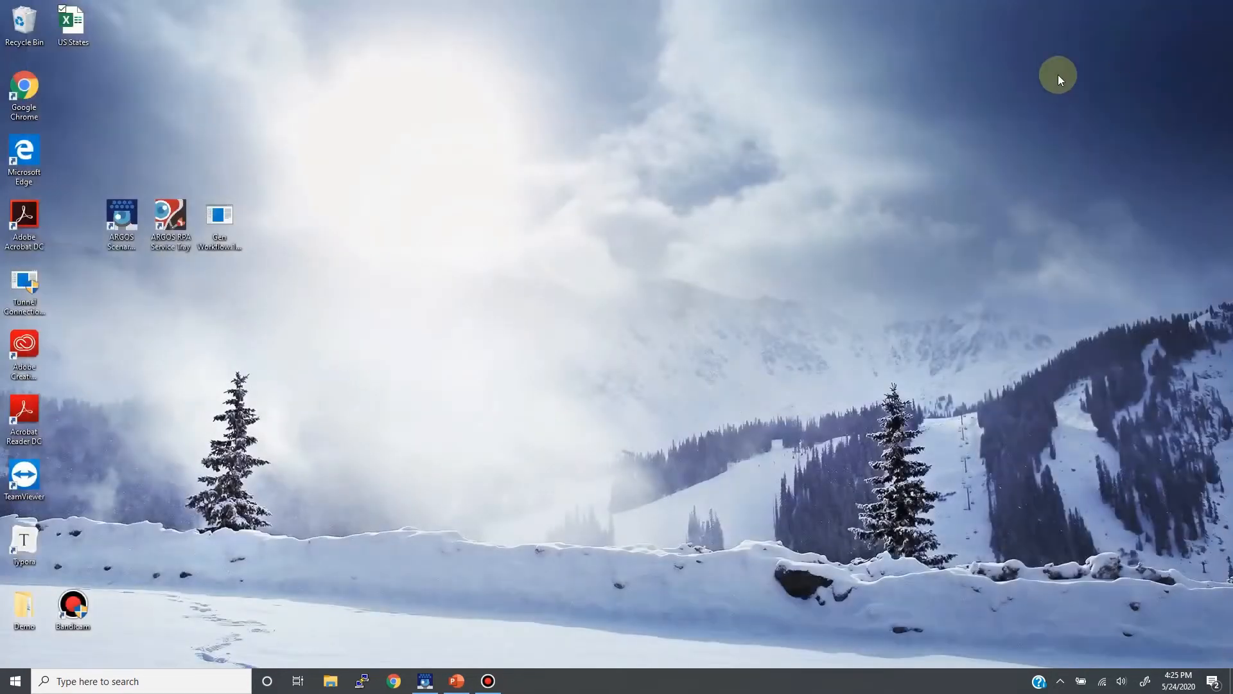
Step: Back in PC Scenario Studio, add an Excel Advanced operation to the Manual bot building step and enable Show End Cell
click(424, 679)
drag(452, 190, 452, 333)
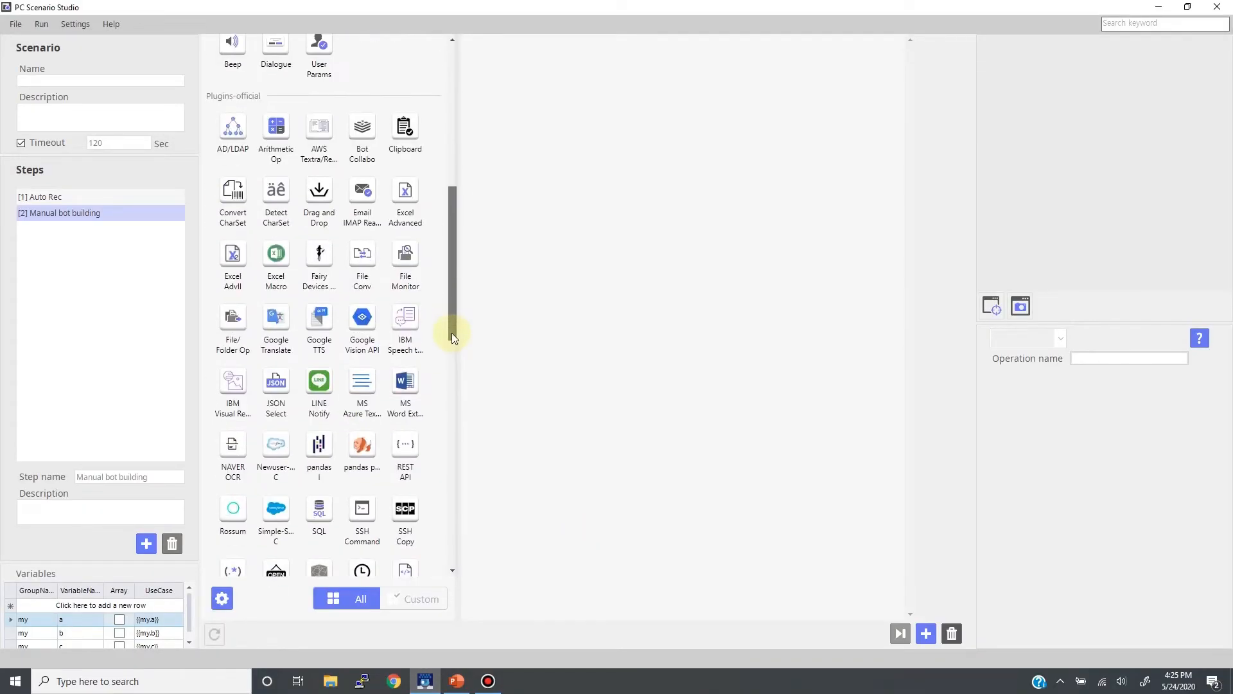
drag(404, 200, 538, 185)
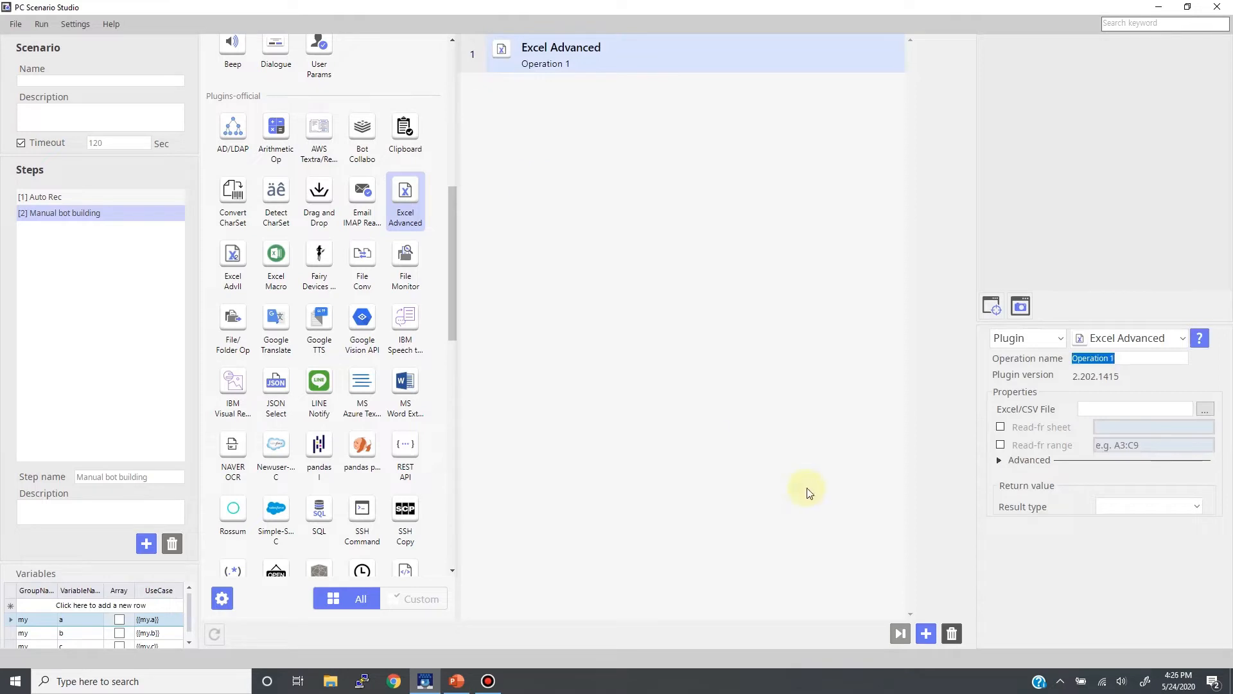
click(998, 461)
click(1000, 618)
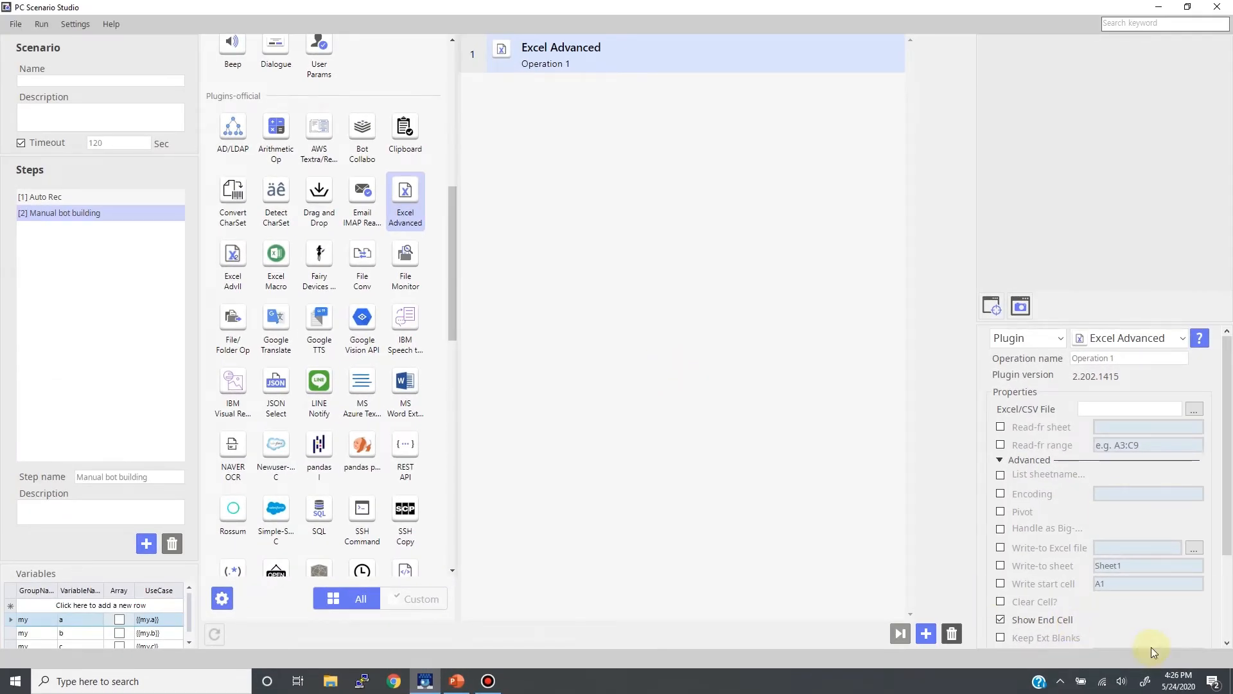
Step: Set the US States workbook from the desktop as the Excel/CSV file to read
click(1195, 410)
click(138, 172)
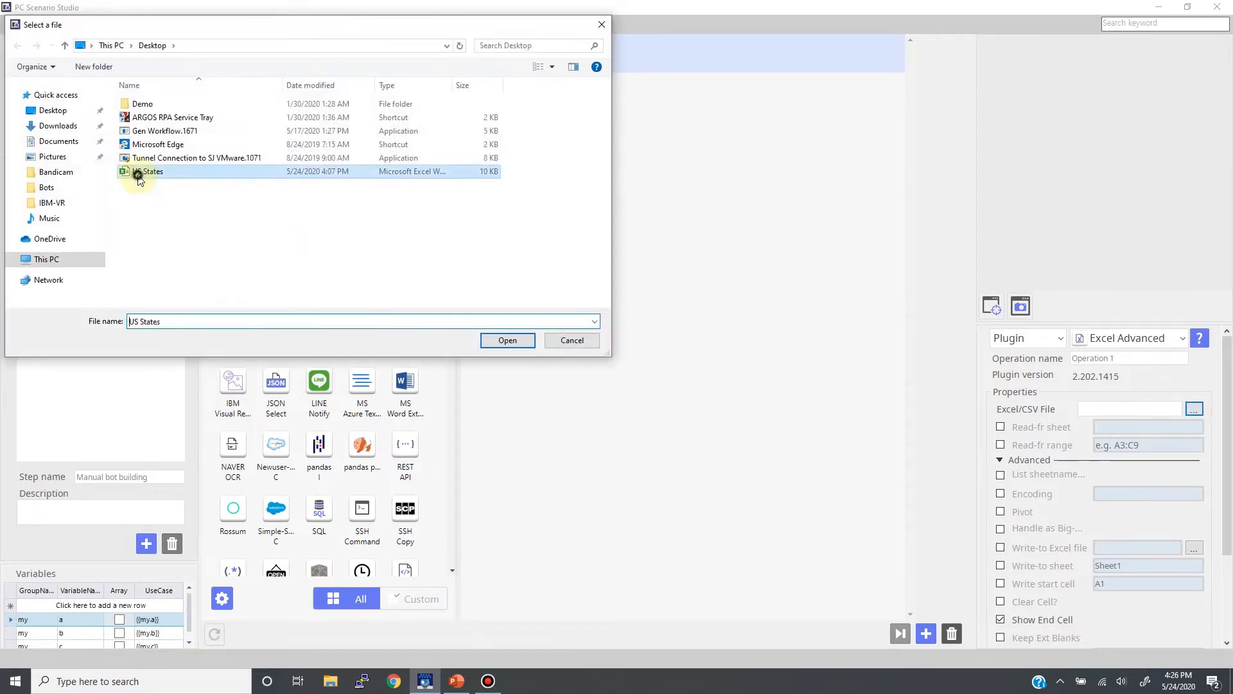
click(519, 342)
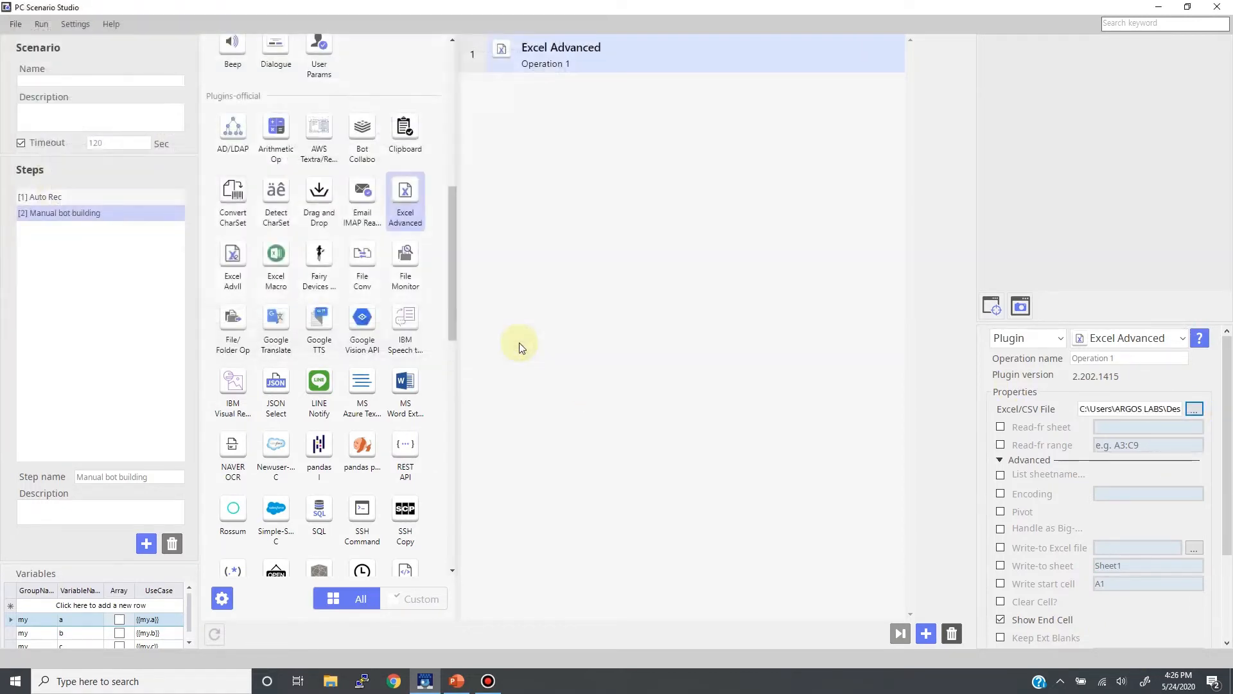
triple_click(1101, 411)
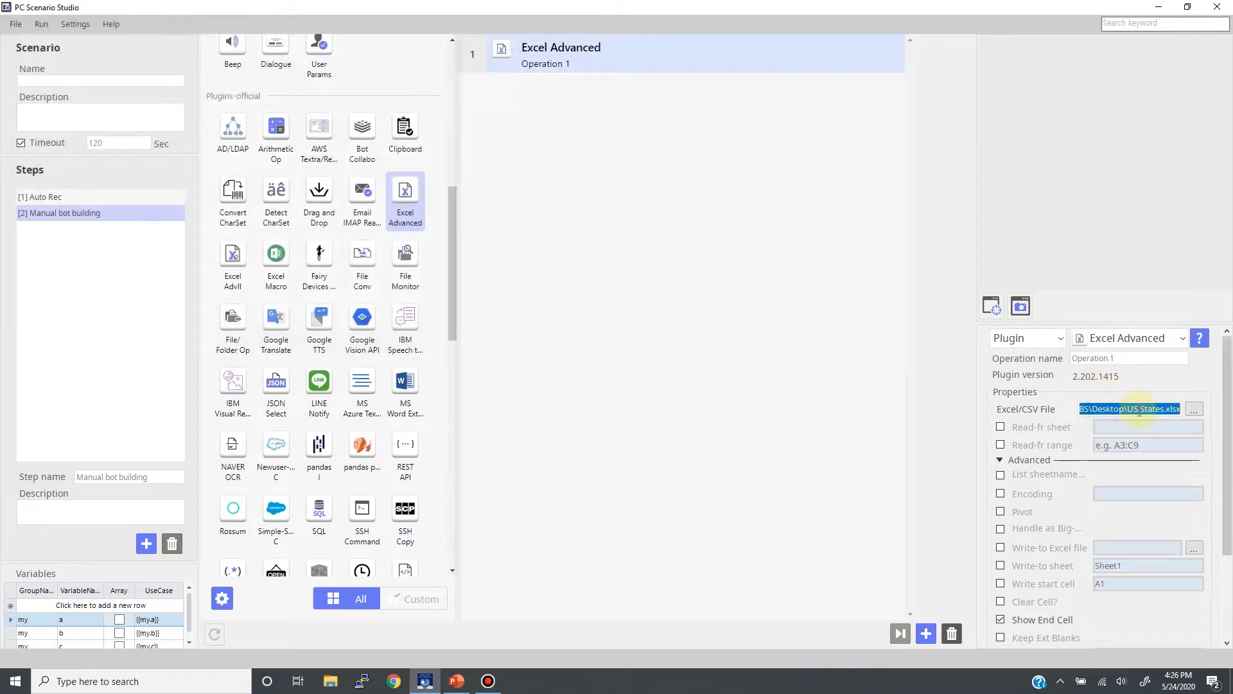
Step: Enable reading from a specific sheet and range, using Sheet1 and range A:A
click(1000, 427)
click(1133, 429)
text(Shee)
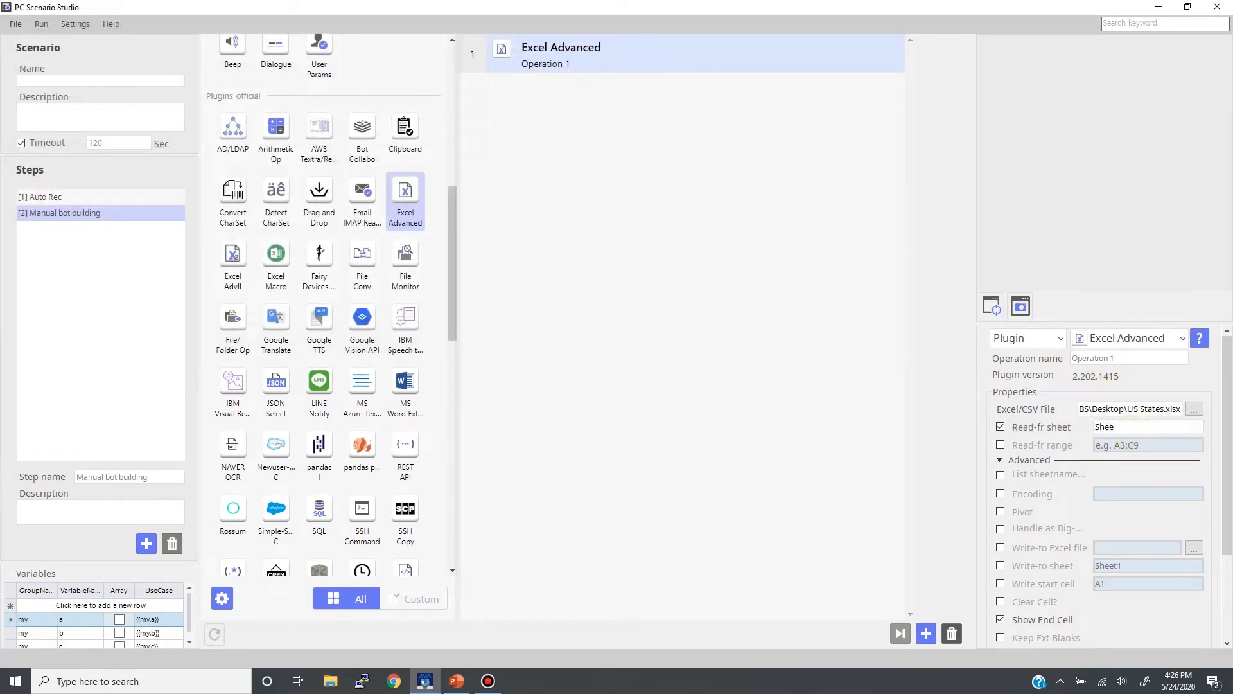
text(t1)
click(1000, 445)
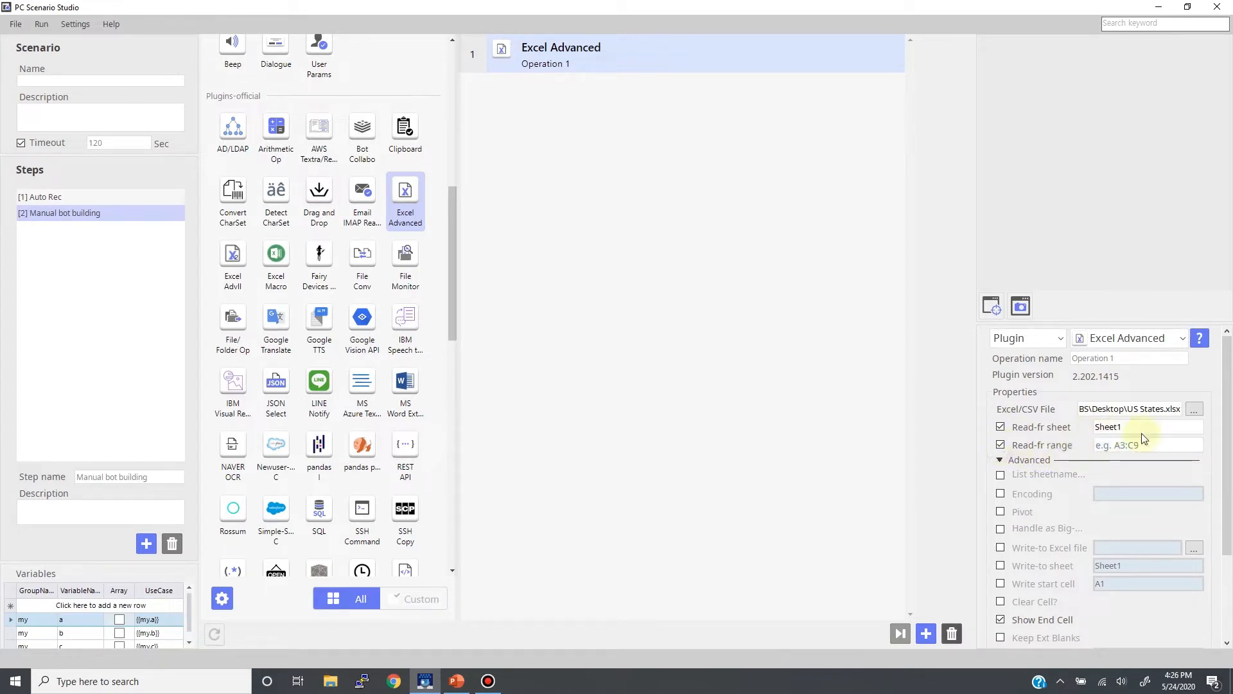
click(1164, 444)
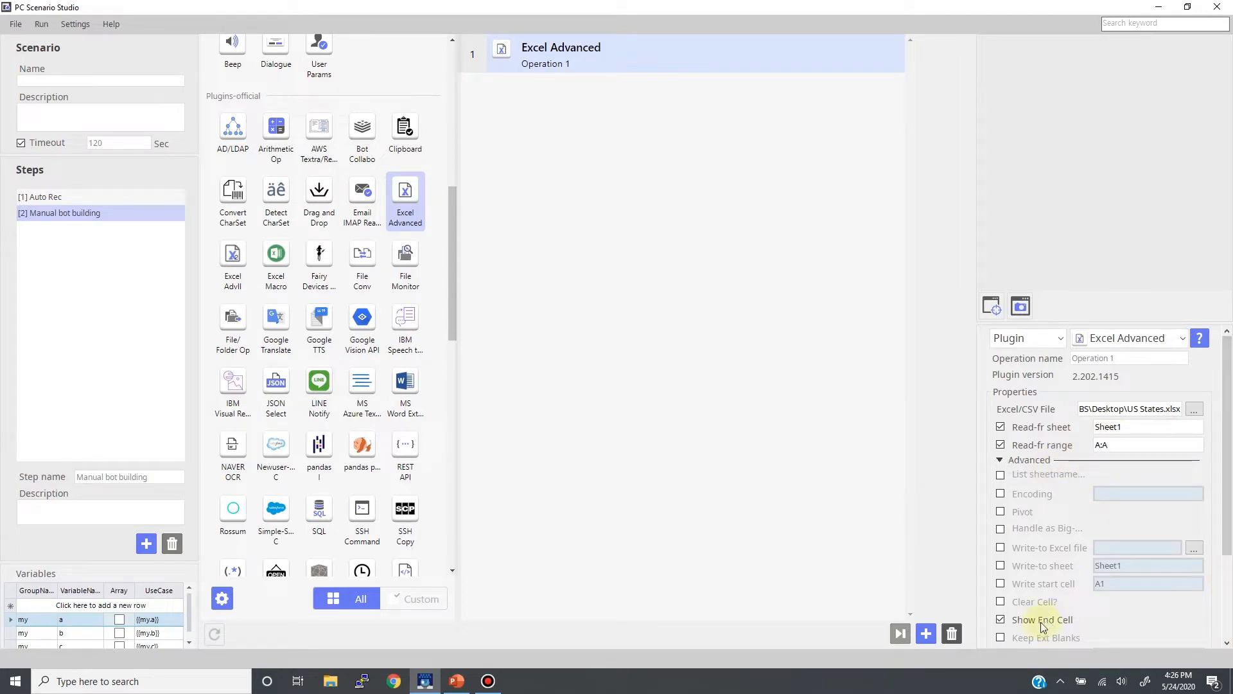
Step: Return the Excel Advanced result as a String stored in variable {{my.a}}
scroll(1198, 546, down, 3)
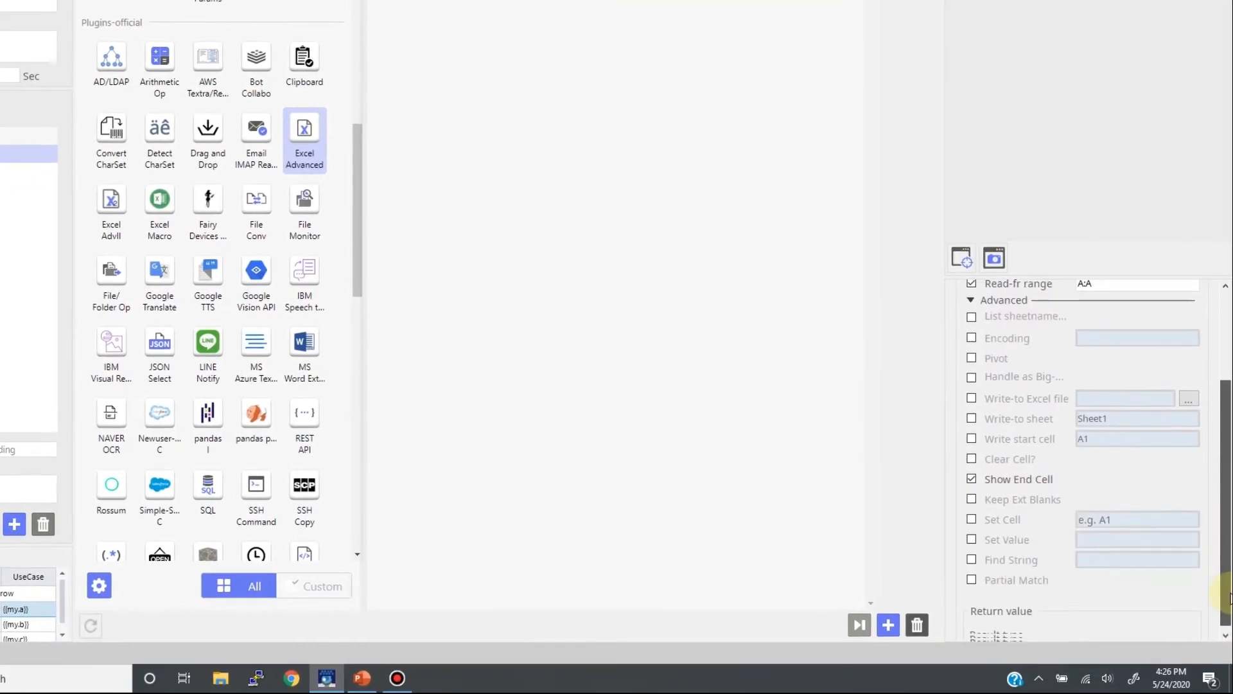
click(1189, 628)
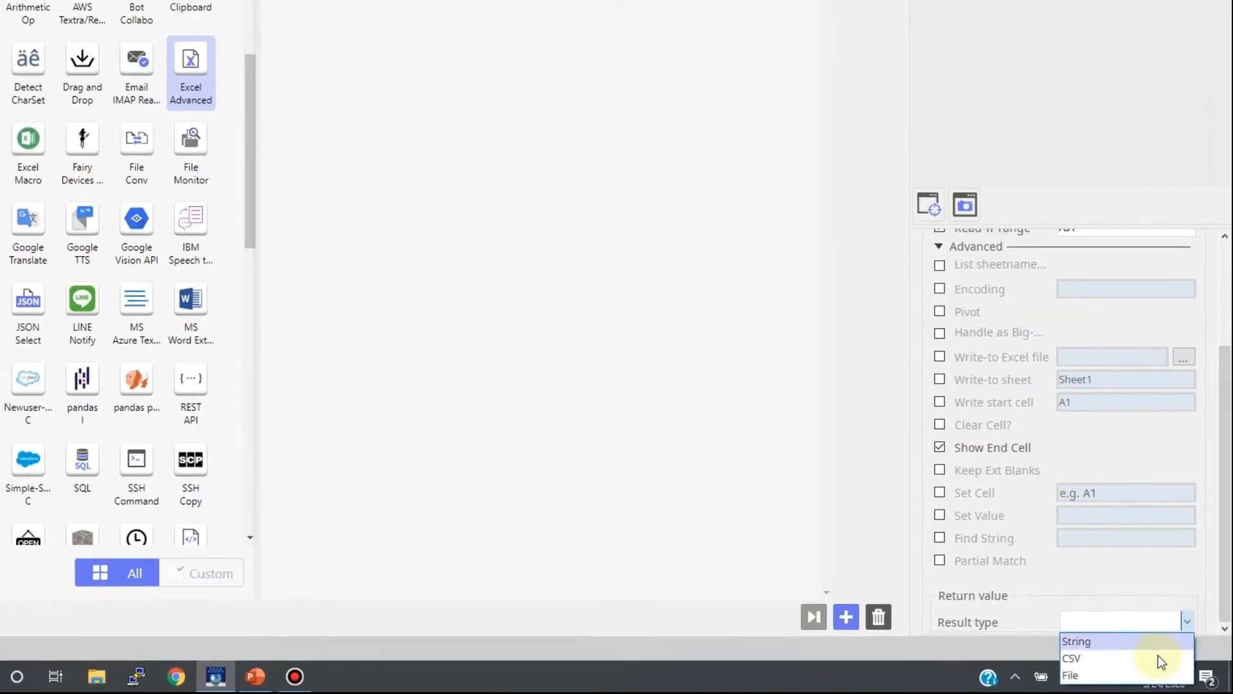
click(1154, 641)
scroll(1162, 618, down, 2)
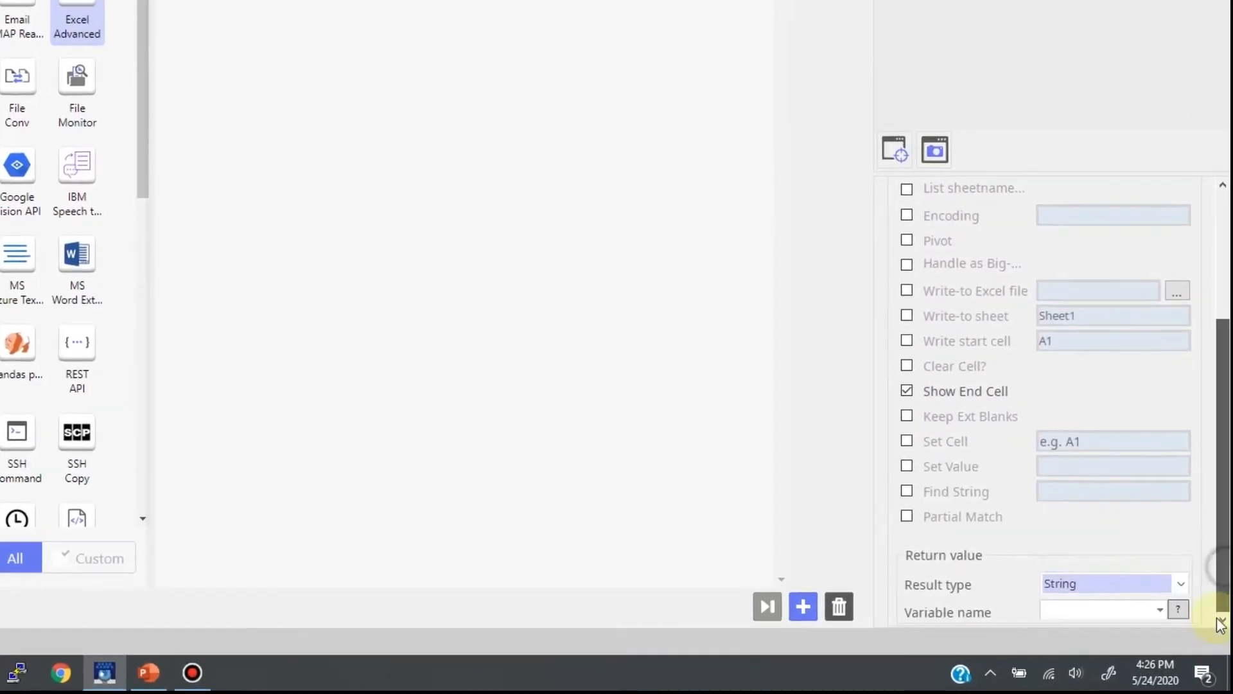
click(1155, 609)
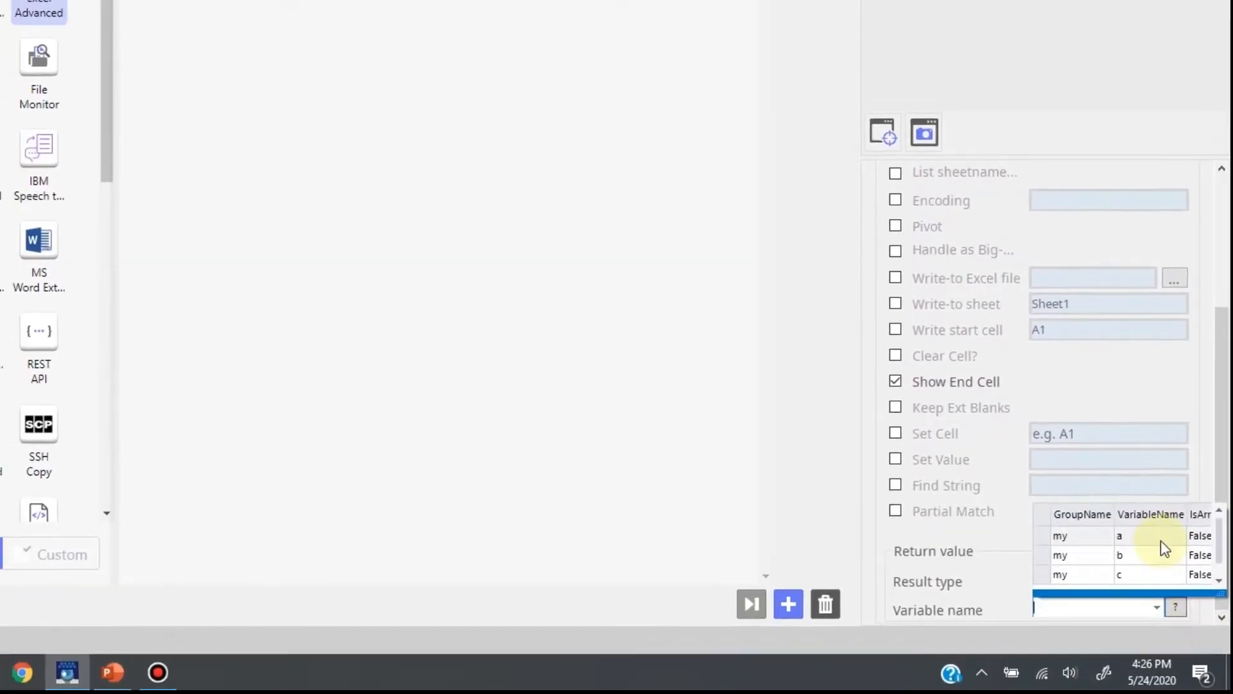
click(1161, 541)
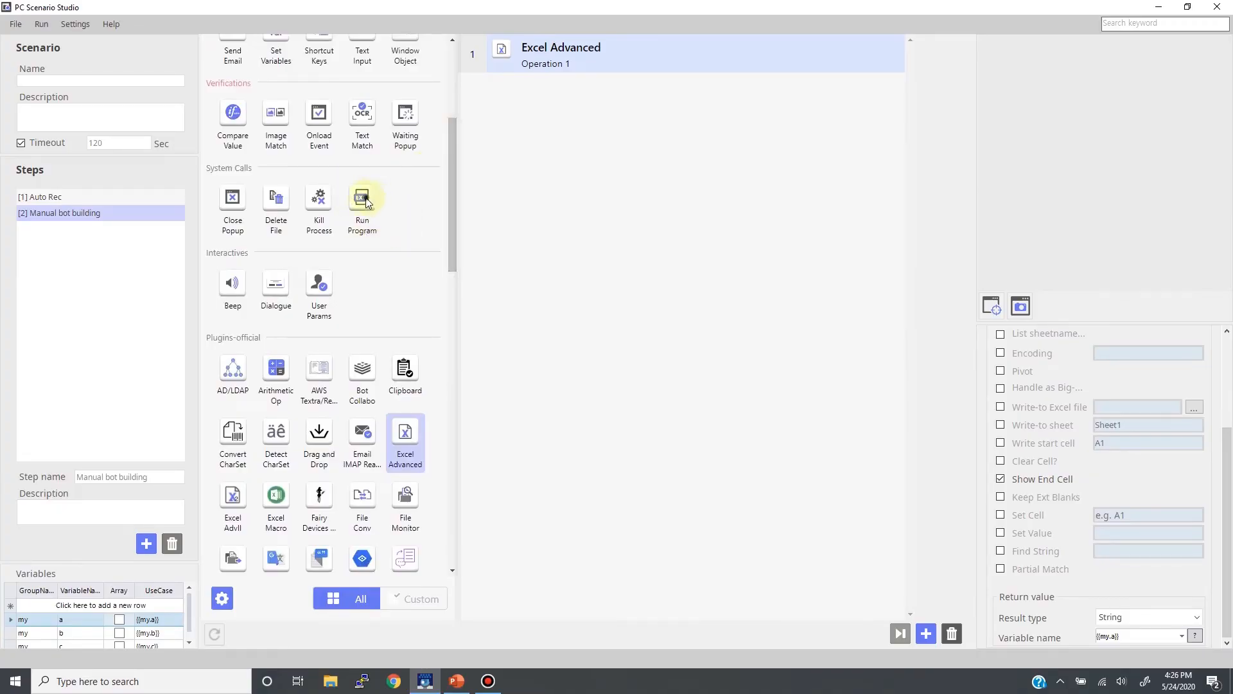
Step: Add a Run Program operation after Excel Advanced with the file path notepad
drag(365, 202, 668, 199)
click(1085, 395)
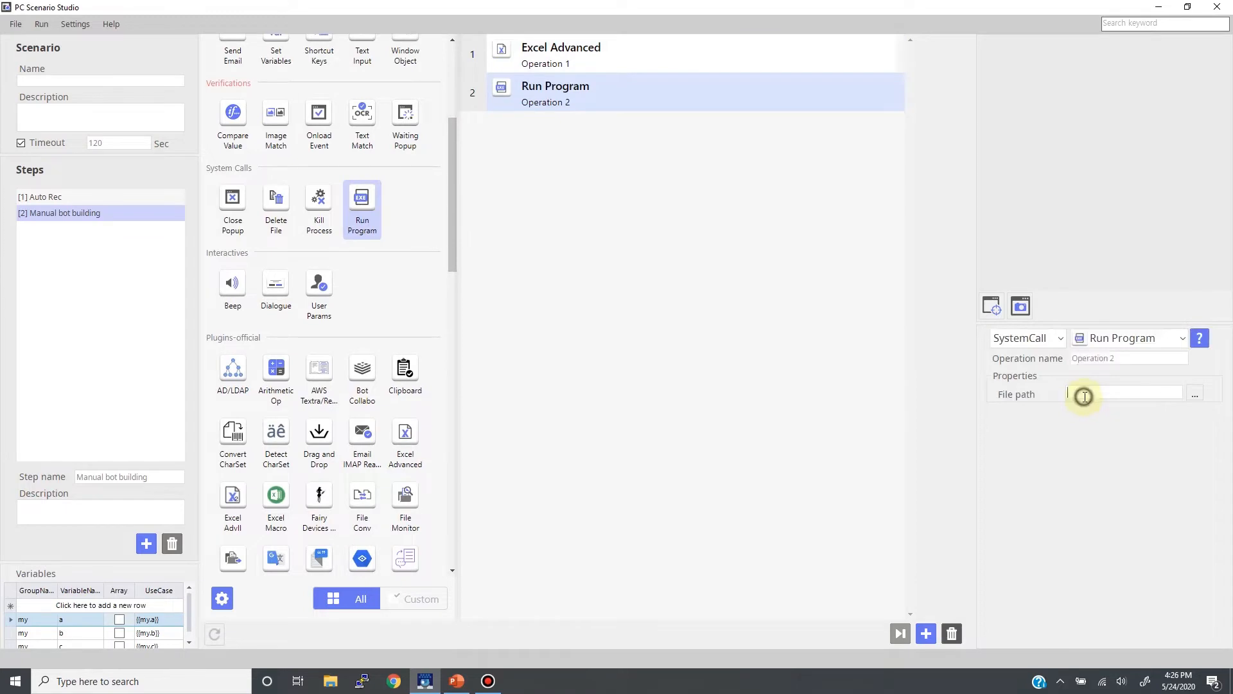
text(notepad)
Step: Add a Text Input operation that enters user variable {{my.a}}, with line feed and the clipboard option beside the input type enabled
drag(361, 59, 600, 162)
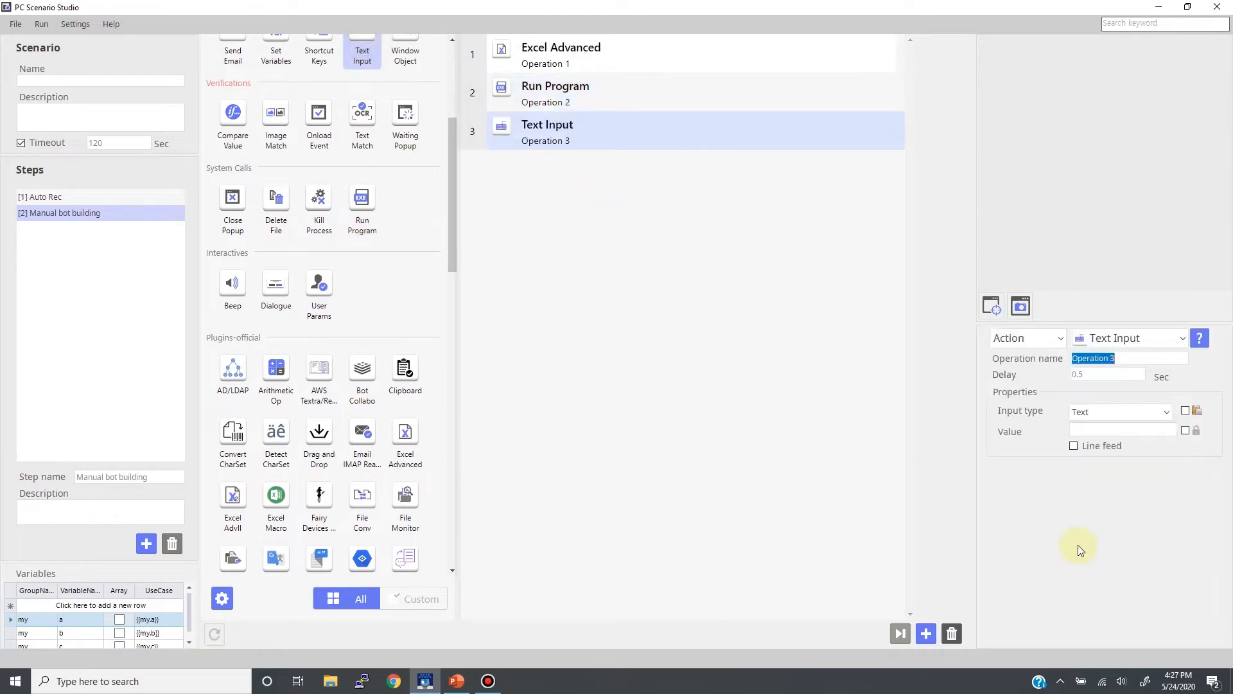
click(1165, 417)
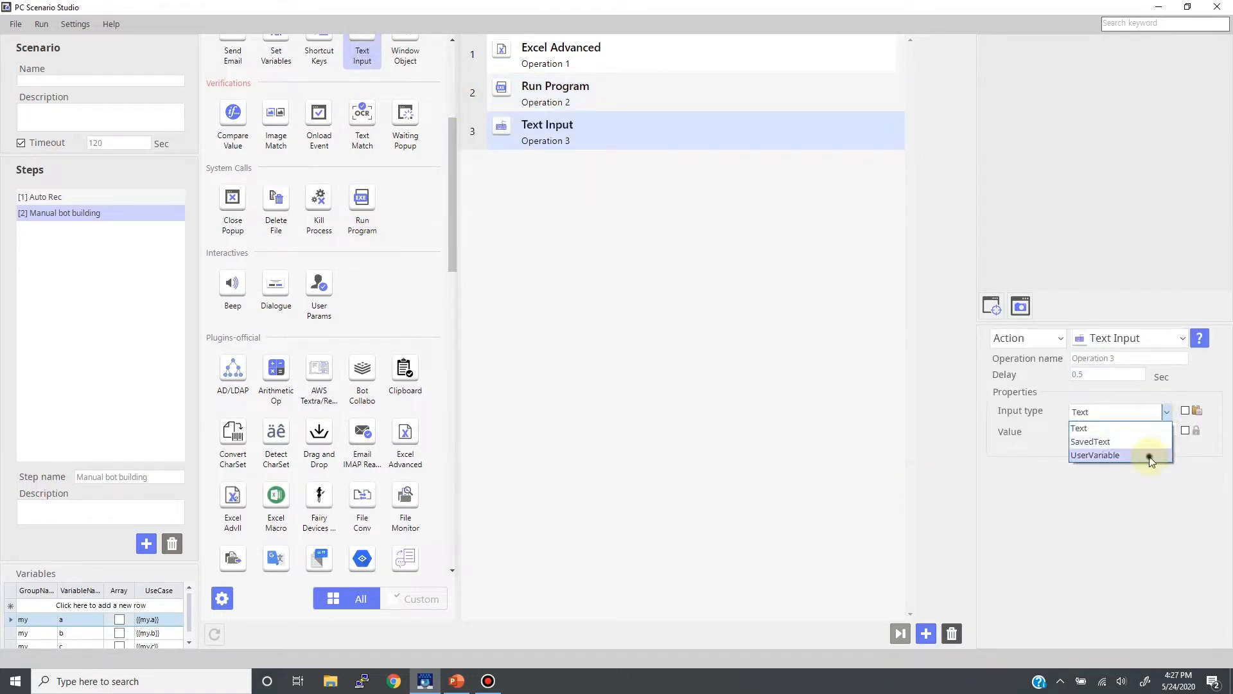
click(1150, 456)
click(1144, 432)
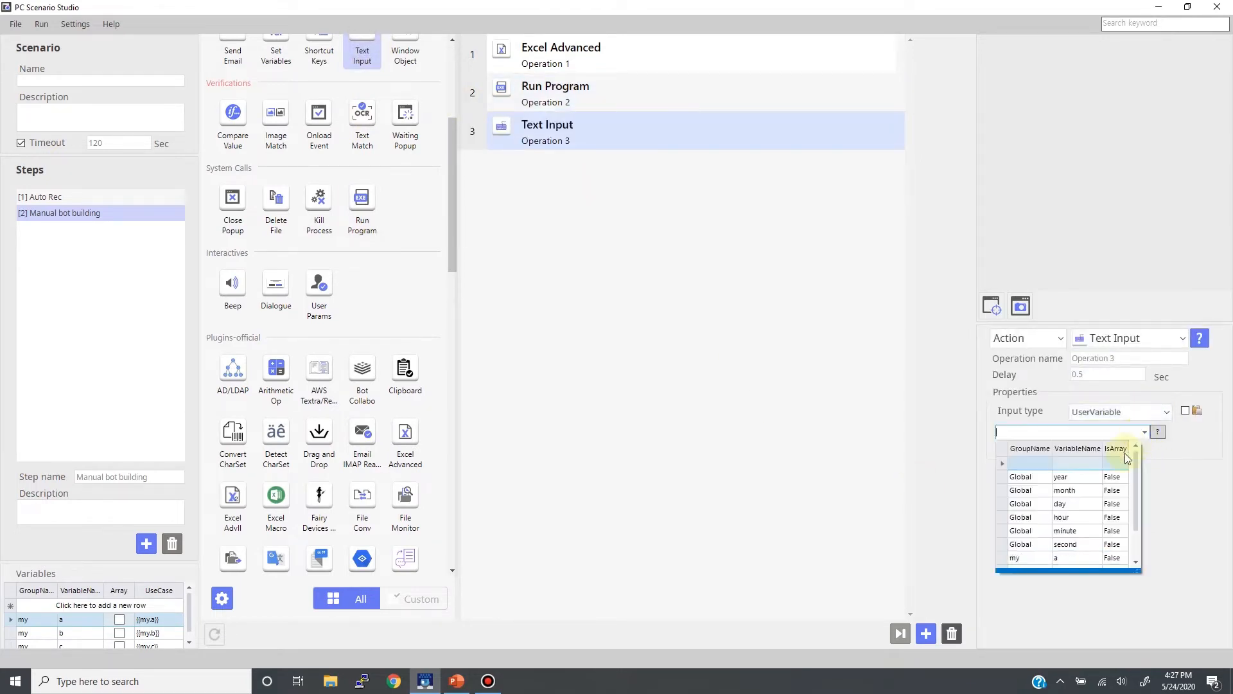
click(1077, 558)
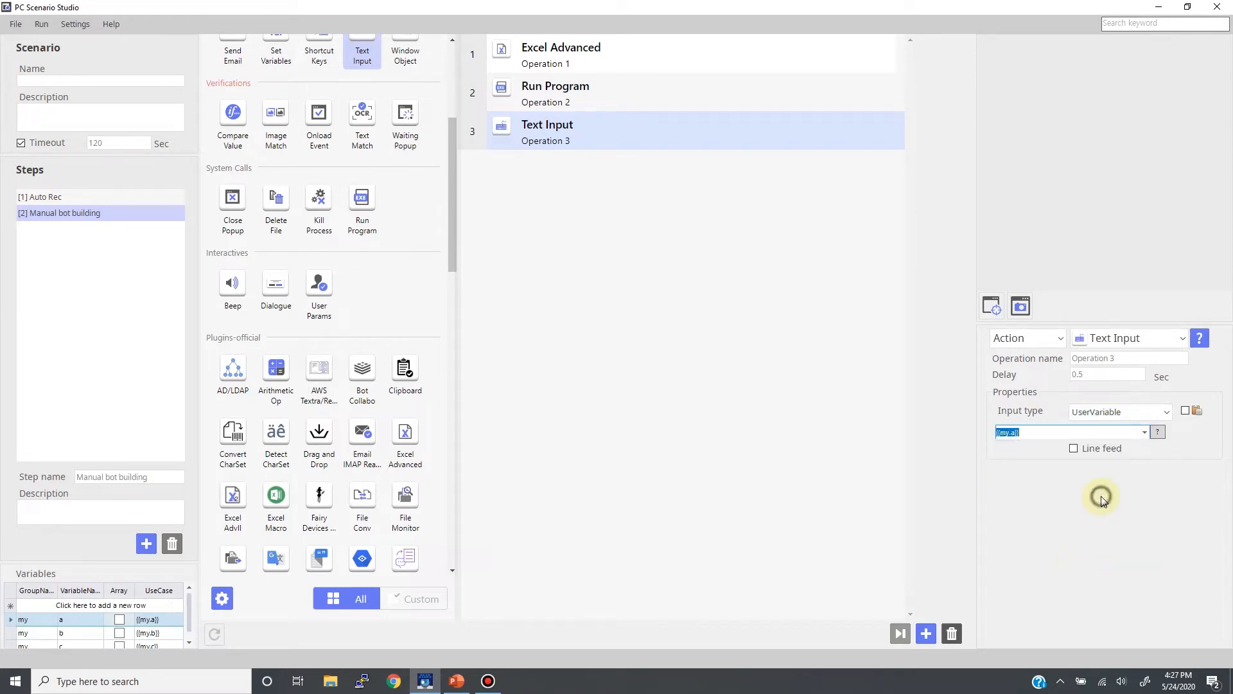
click(1073, 450)
click(1186, 411)
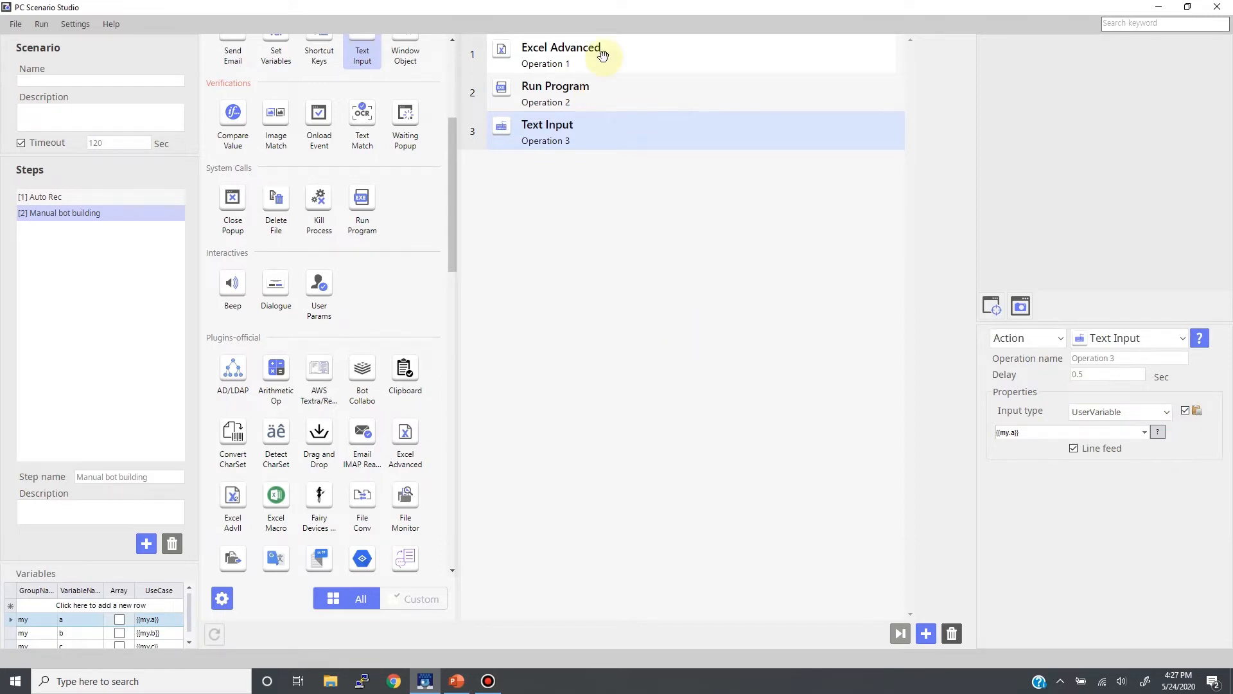
click(41, 25)
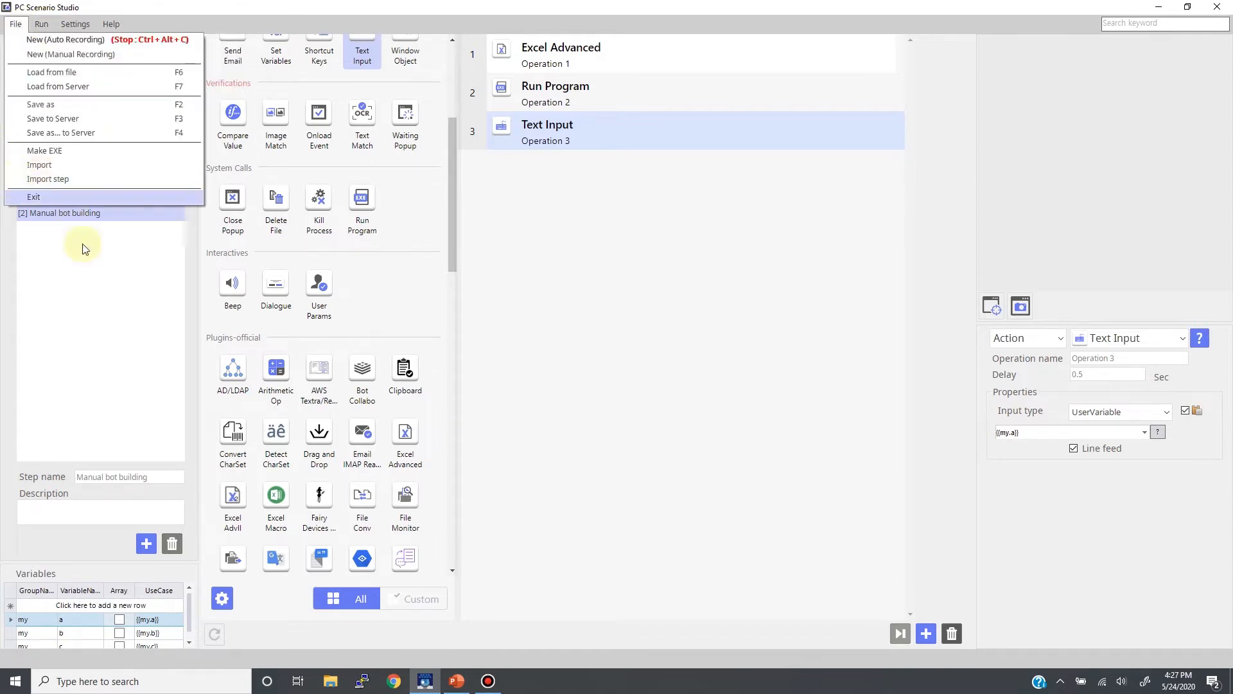
click(77, 269)
click(62, 197)
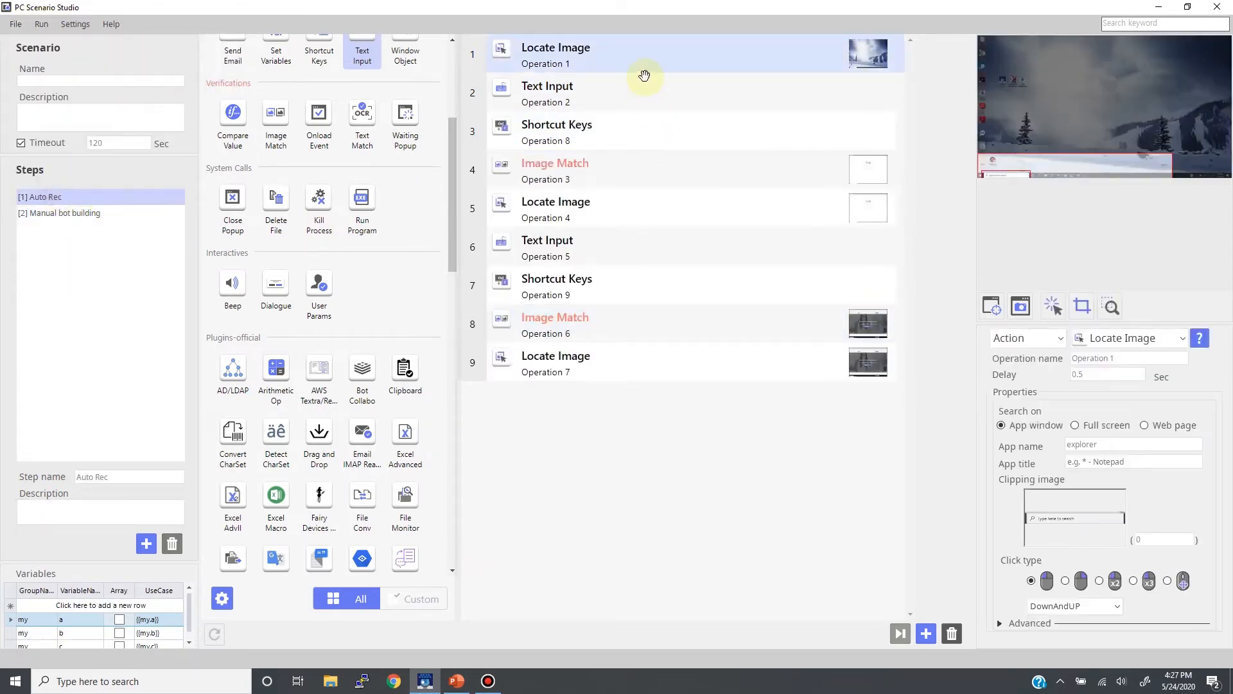
Step: Select the Manual bot building step and test run it from Excel Advanced through the end of the step
click(104, 217)
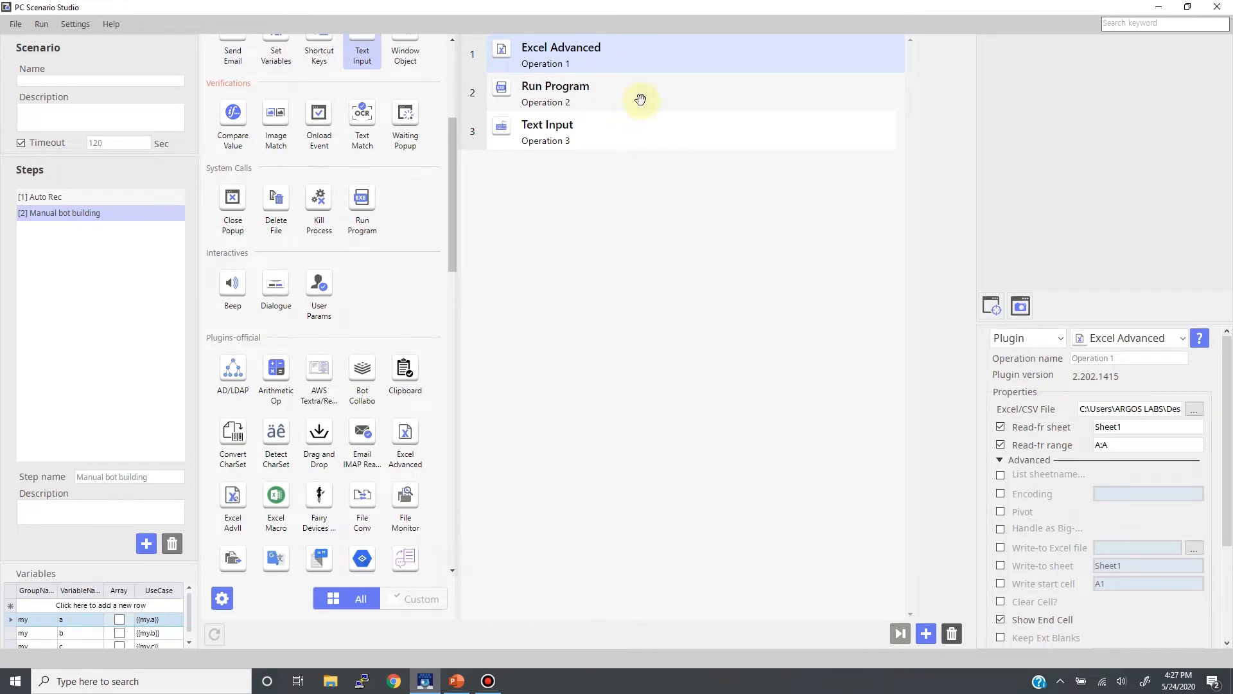
right_click(640, 52)
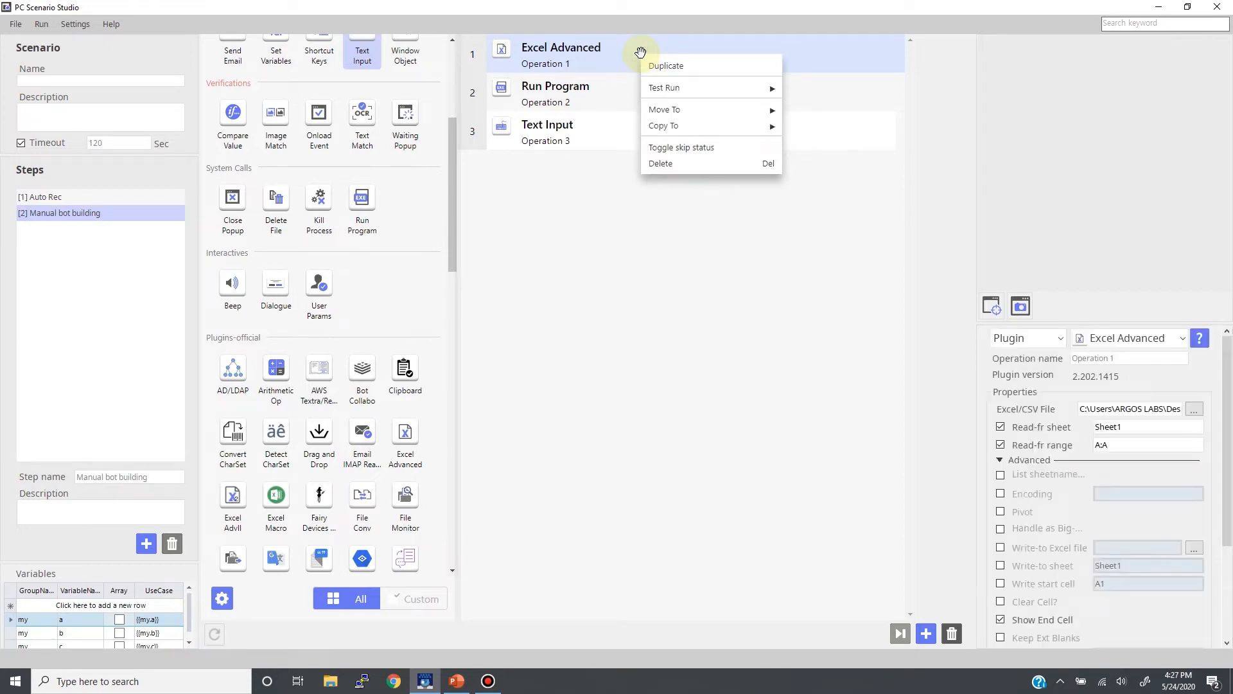
mouse_move(664, 90)
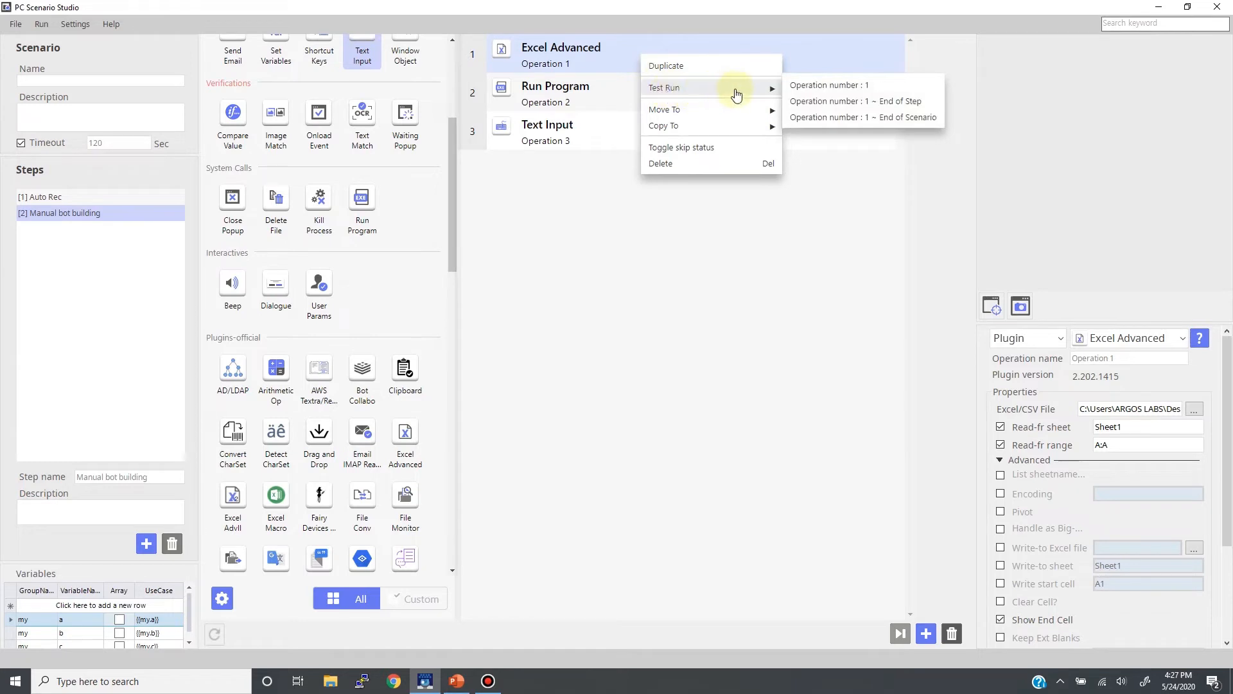
click(848, 100)
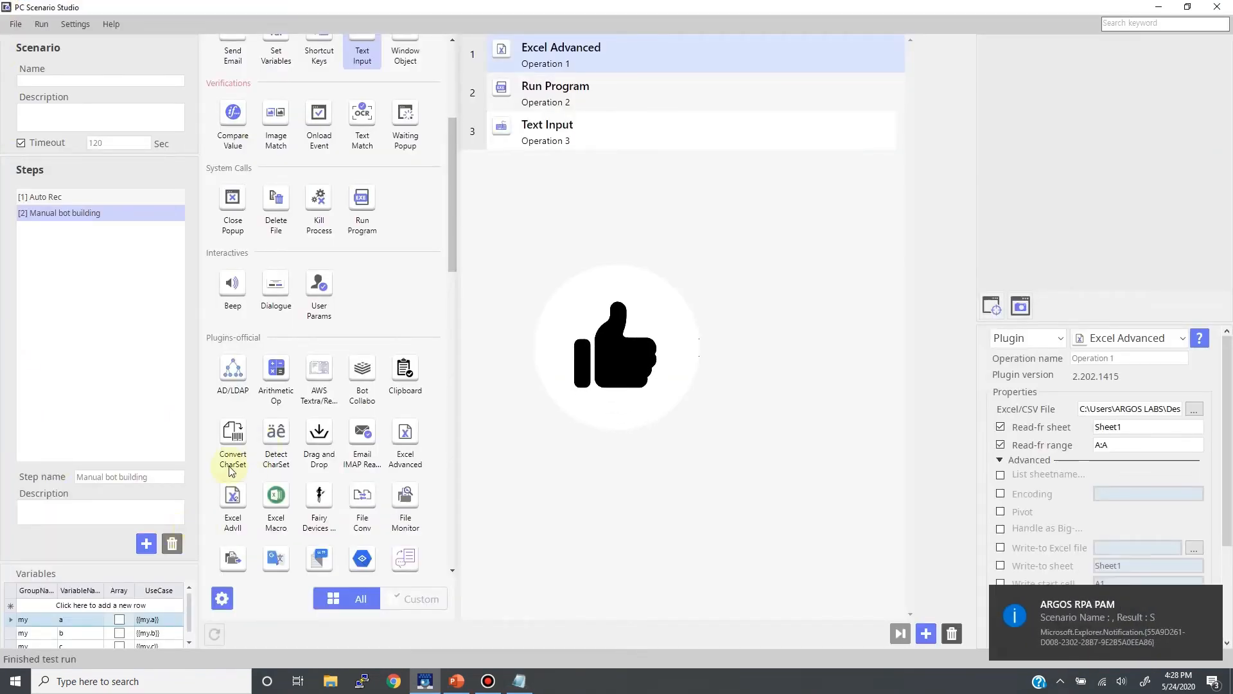
Step: Check the text the bot entered in Notepad, and close Notepad without saving
click(519, 681)
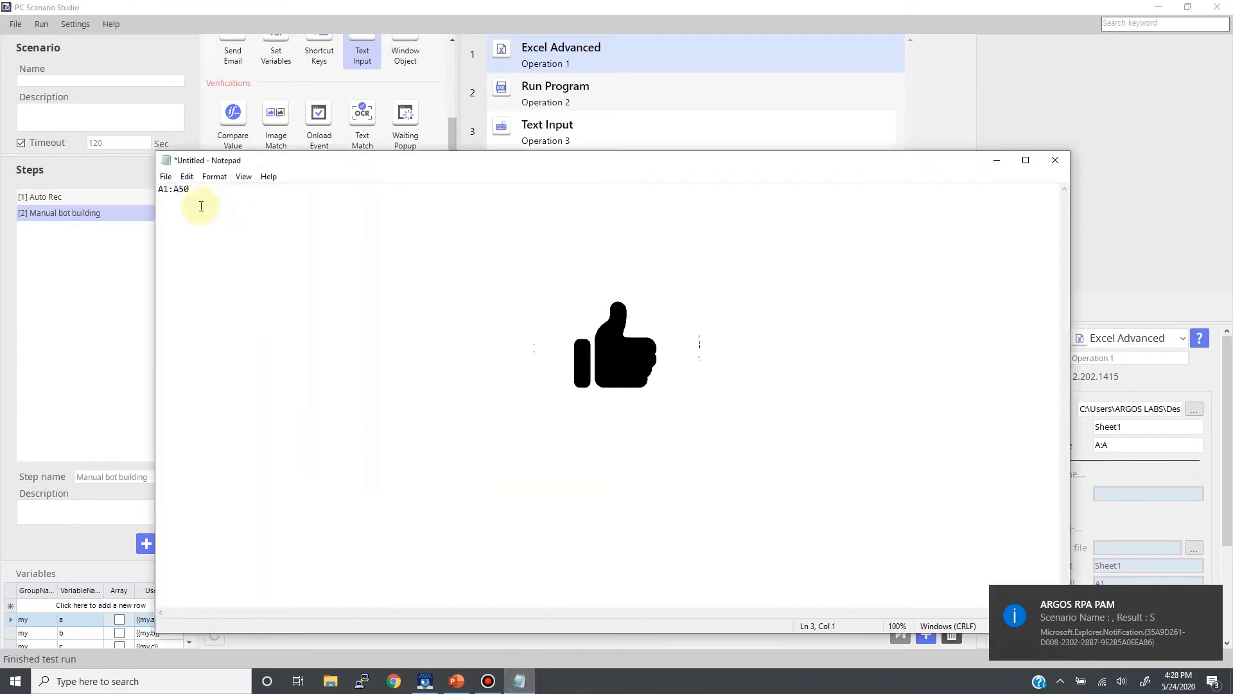
click(1055, 160)
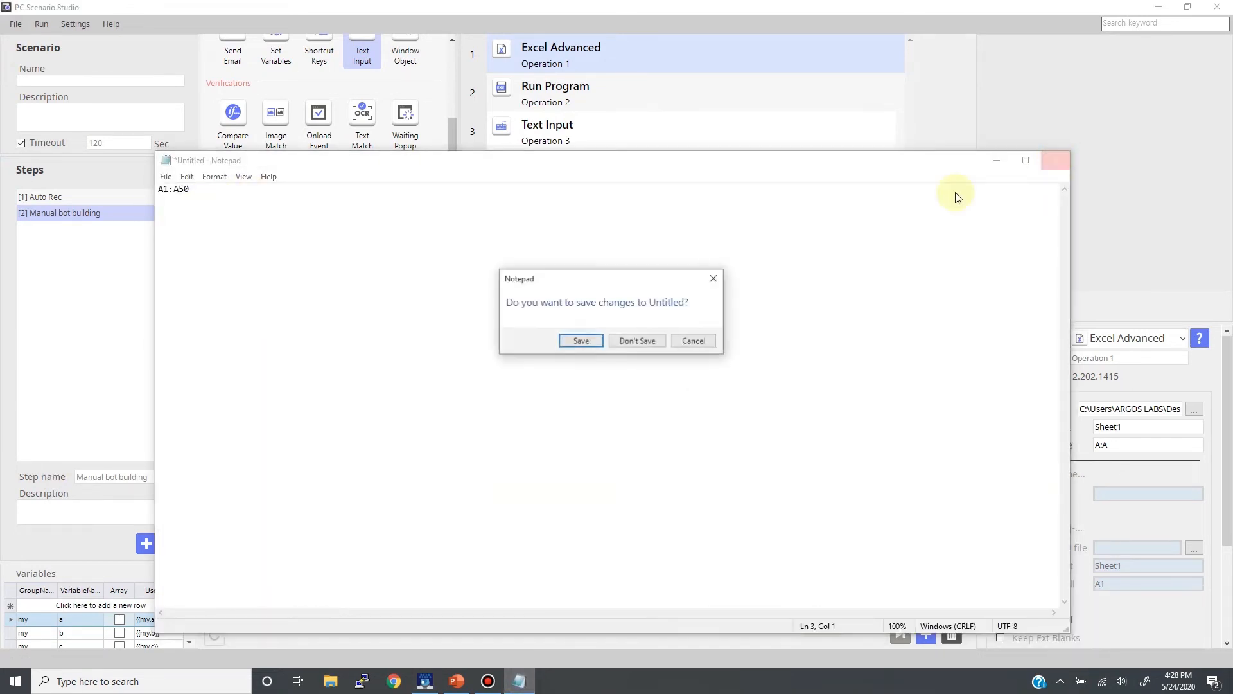
click(636, 339)
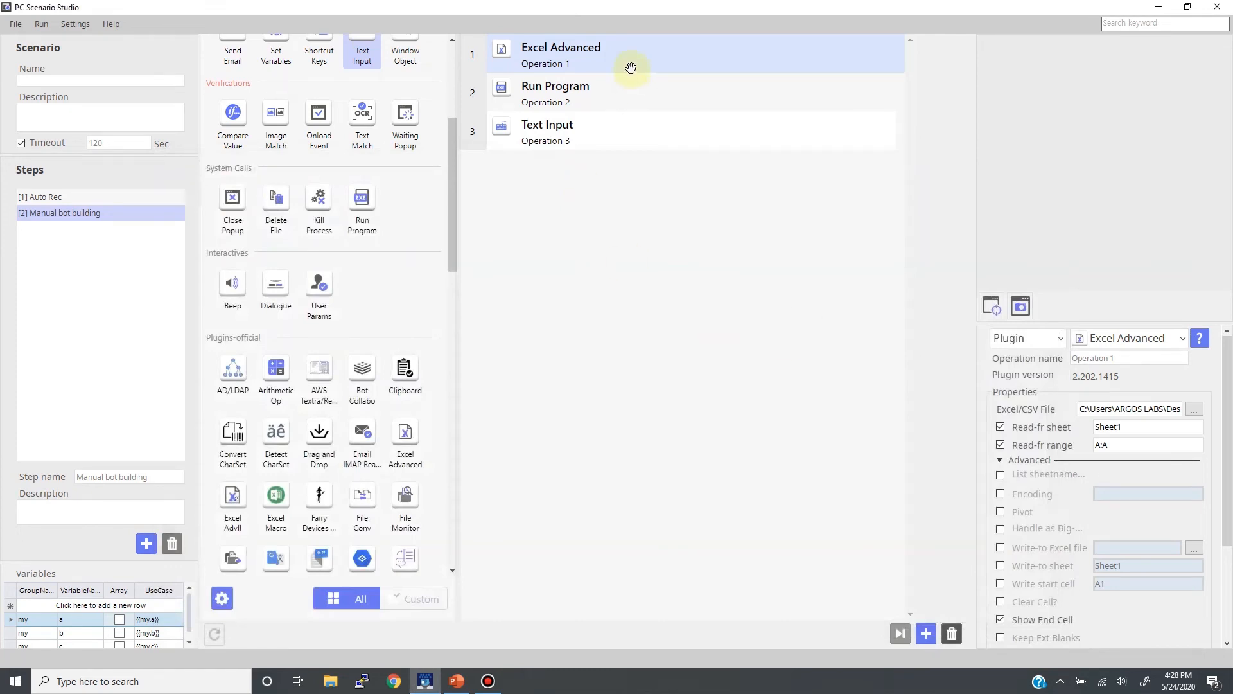
Step: Add a Drag and Drop operation before Excel Advanced, returning its result as a String in variable {{my.b}}, and expand its advanced properties
drag(1119, 411, 1211, 431)
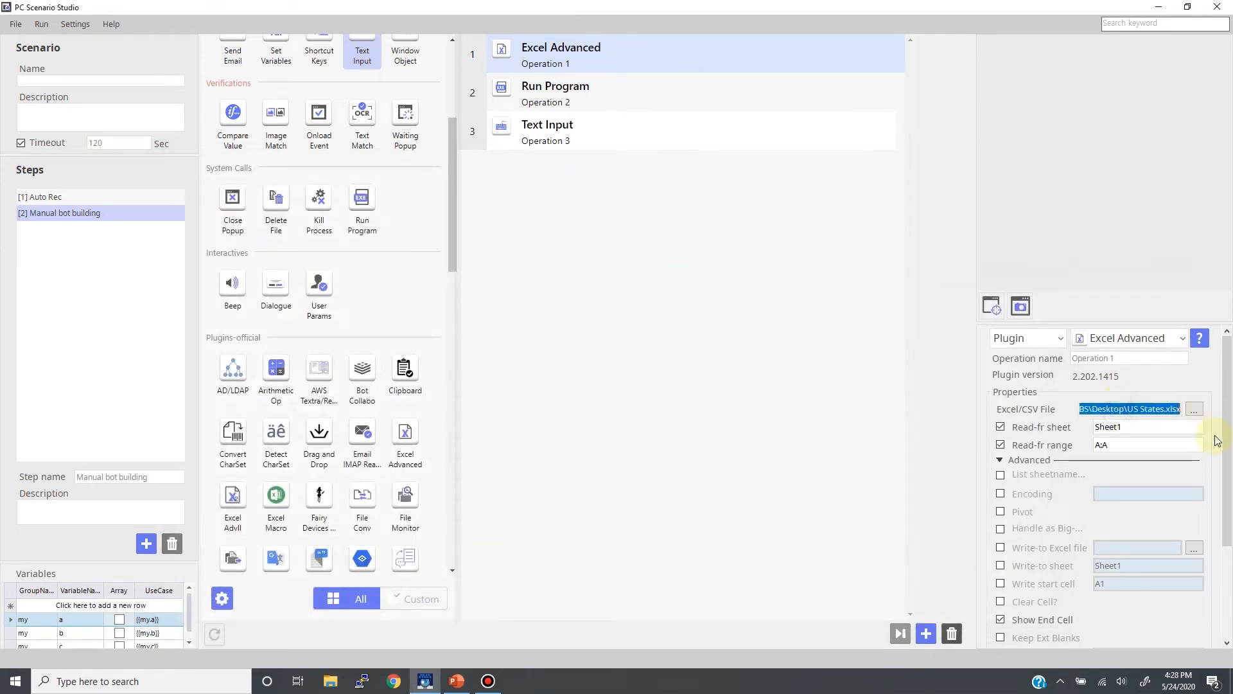
click(619, 357)
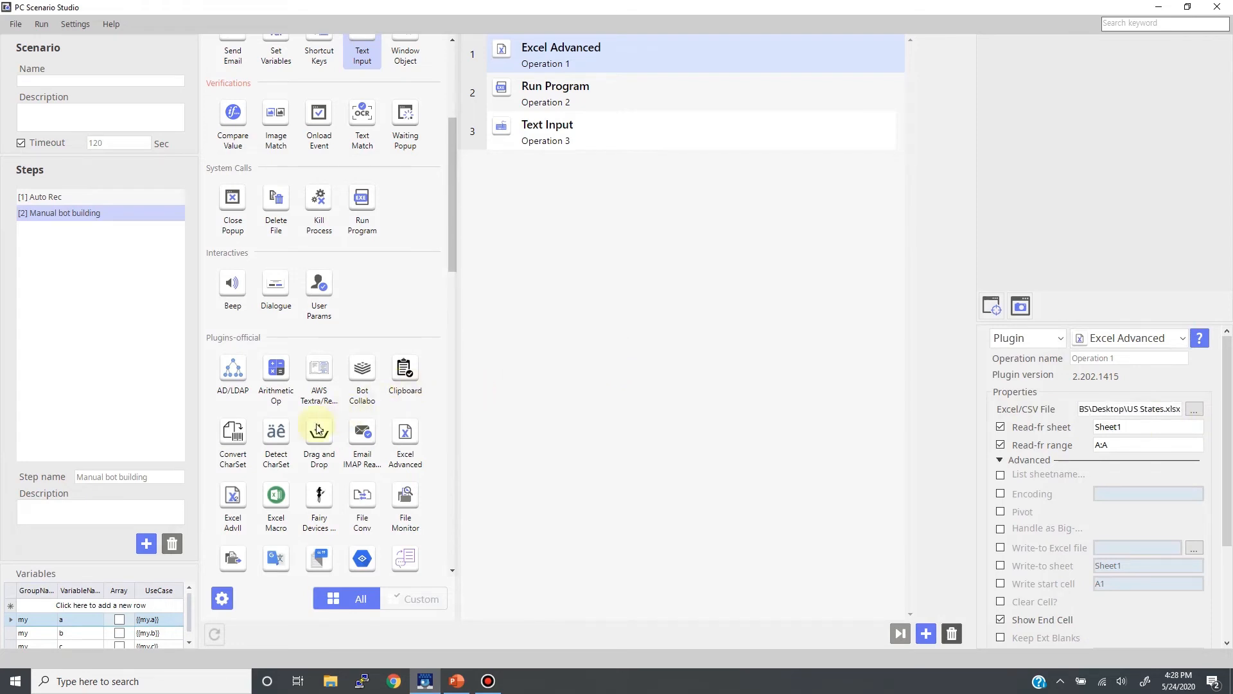
drag(316, 436, 531, 47)
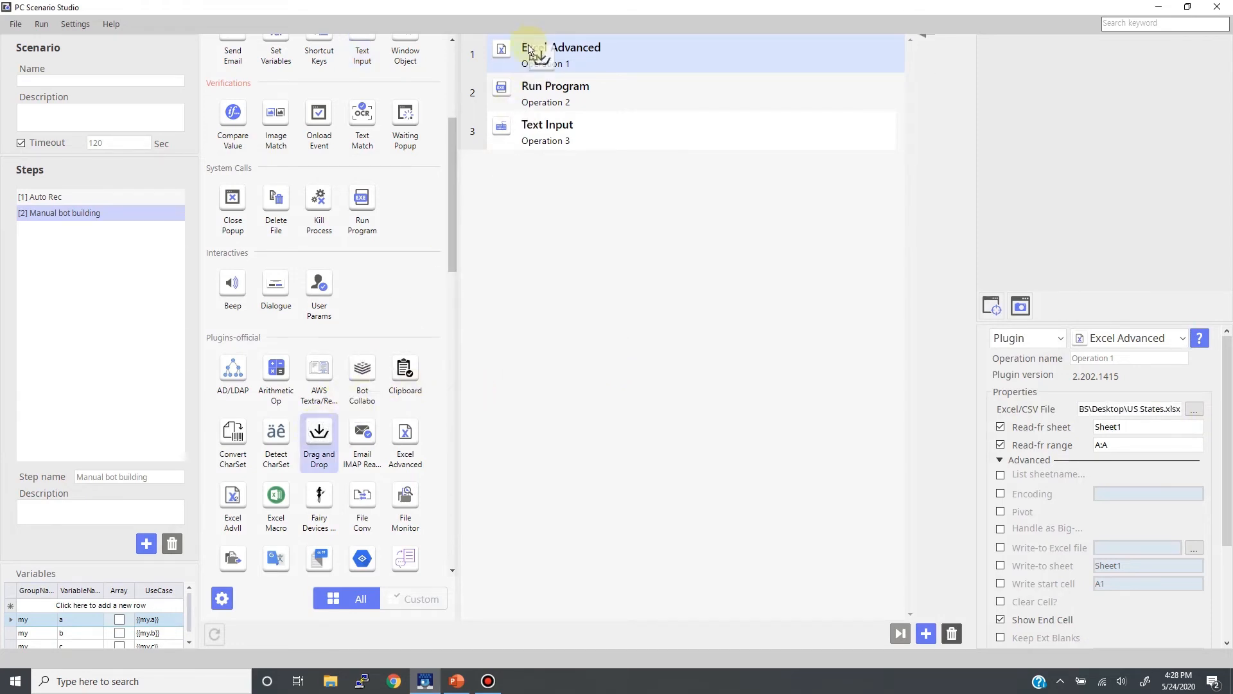
click(1190, 452)
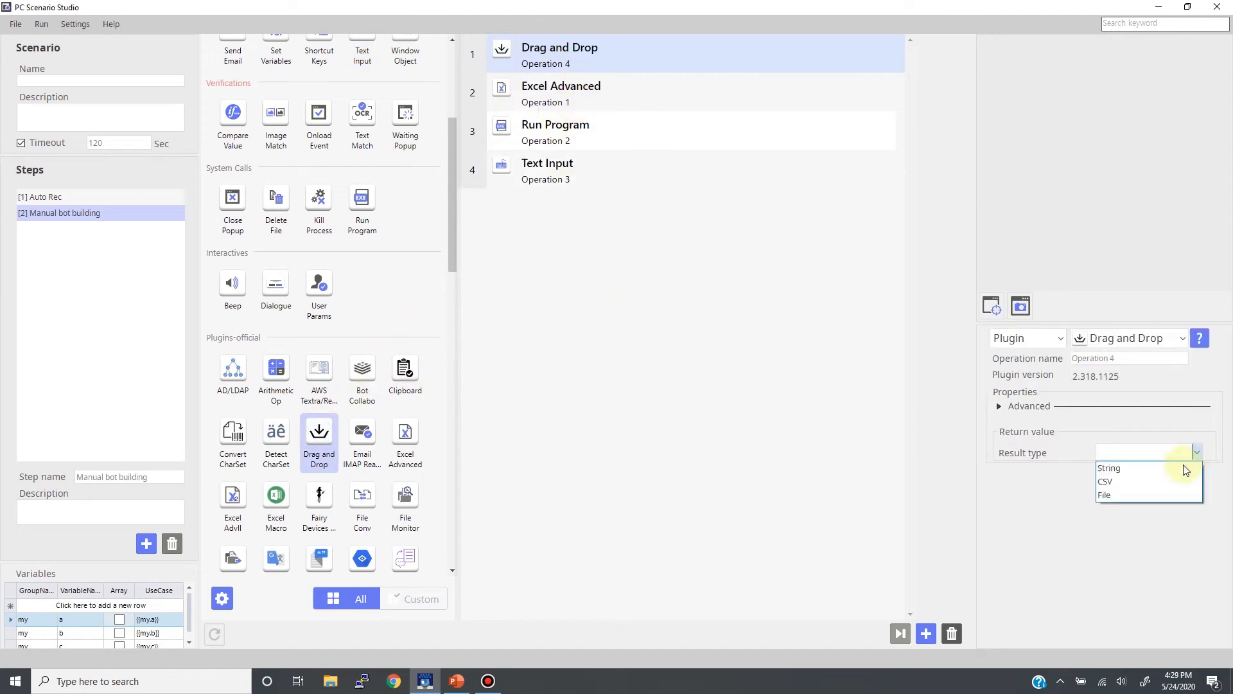
click(1181, 470)
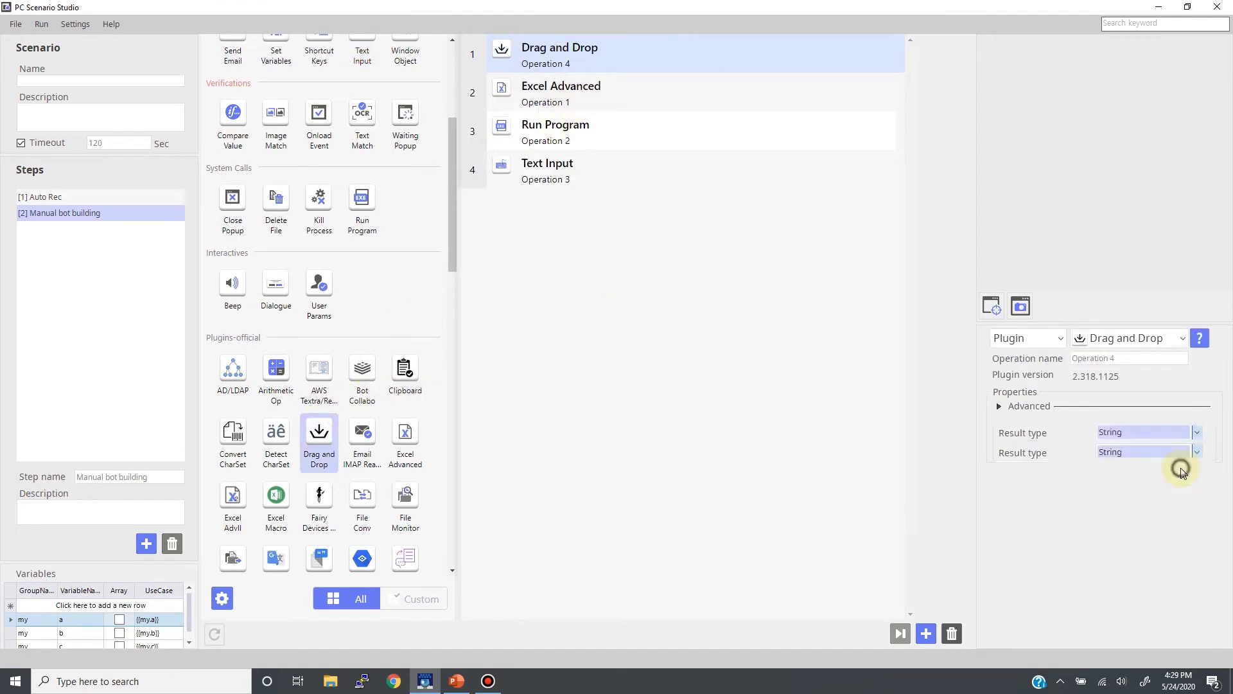
click(1182, 472)
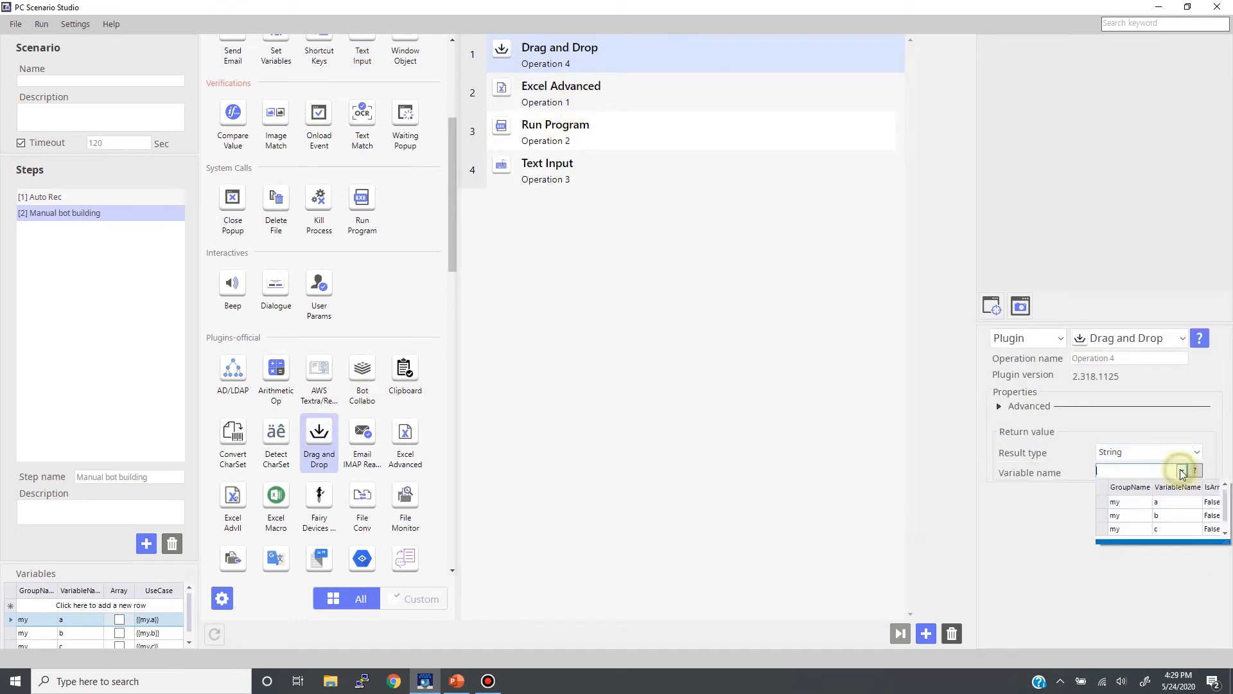
click(1179, 515)
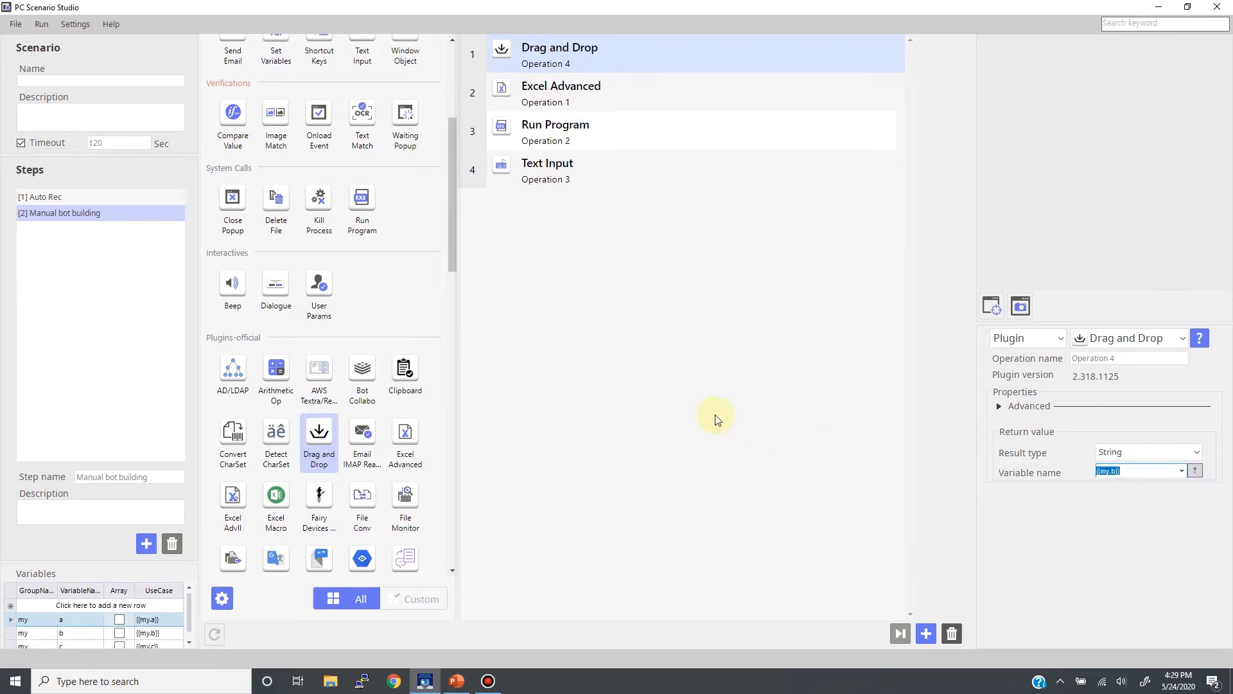
click(1012, 406)
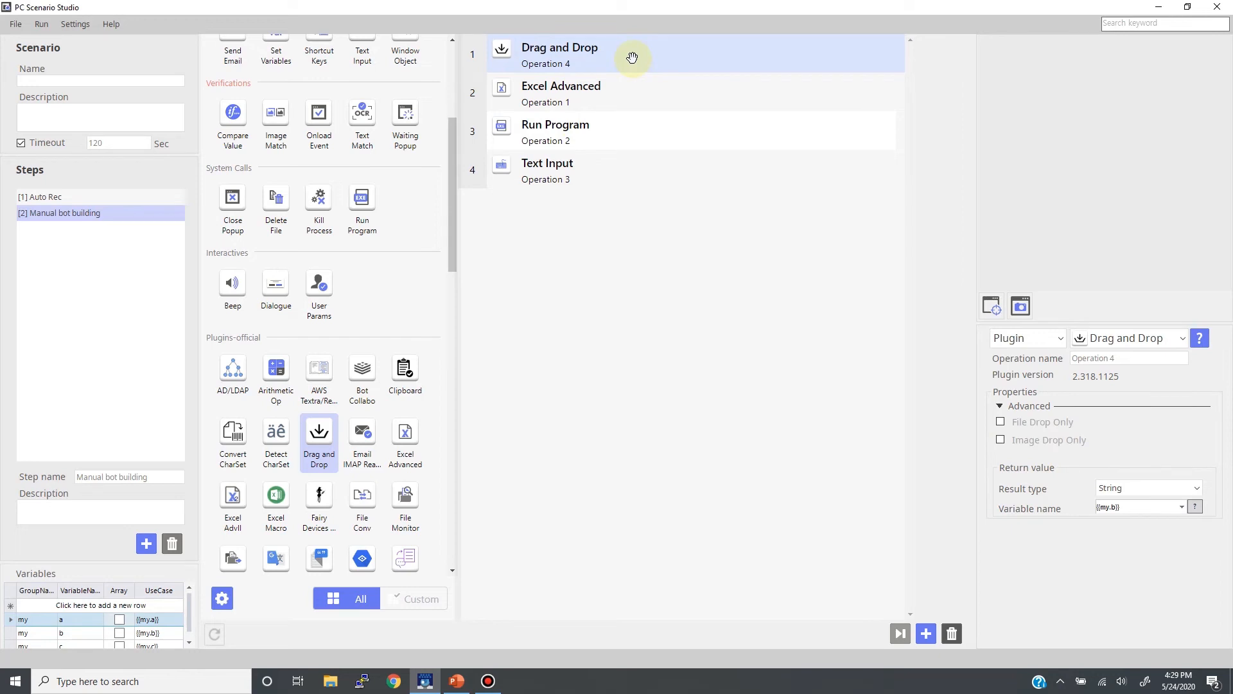
Step: Replace the Excel/CSV file path of Excel Advanced with the Drag and Drop result variable {{my.b}}
click(1132, 508)
key(ctrl+c)
click(607, 104)
click(1118, 409)
key(ctrl+v)
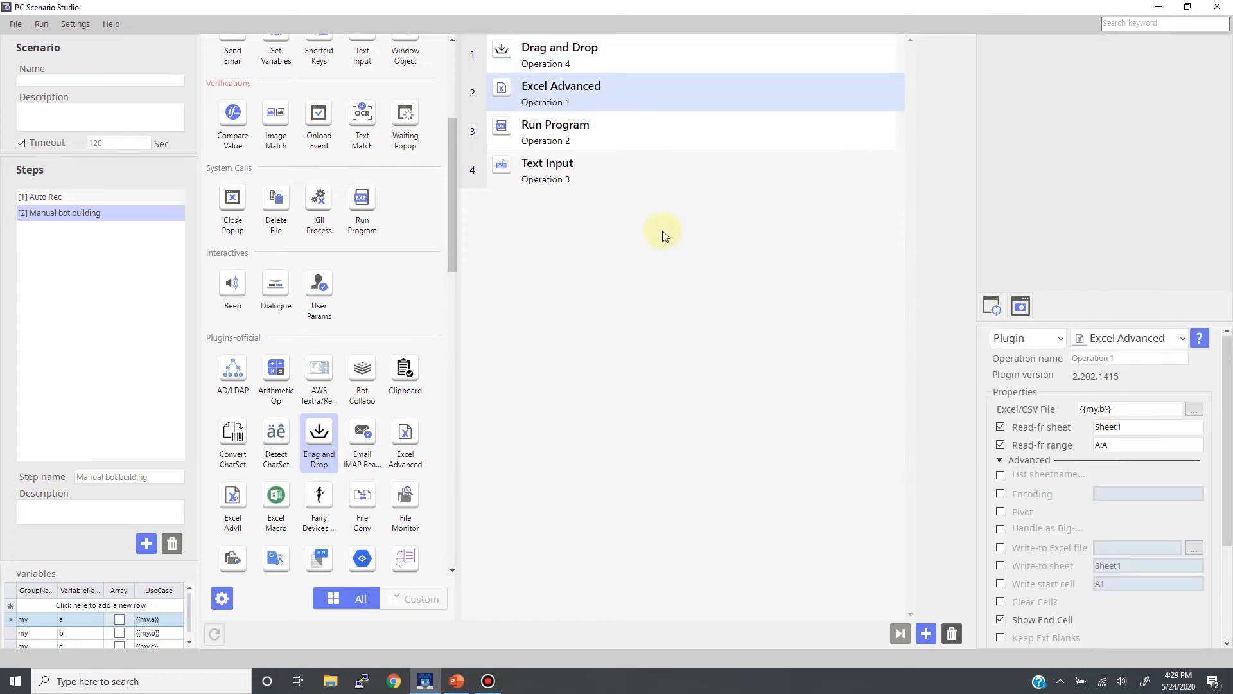
Step: Test run the operations from Drag and Drop onward, supply the US States desktop file when asked, and view the Notepad output
right_click(612, 56)
mouse_move(633, 91)
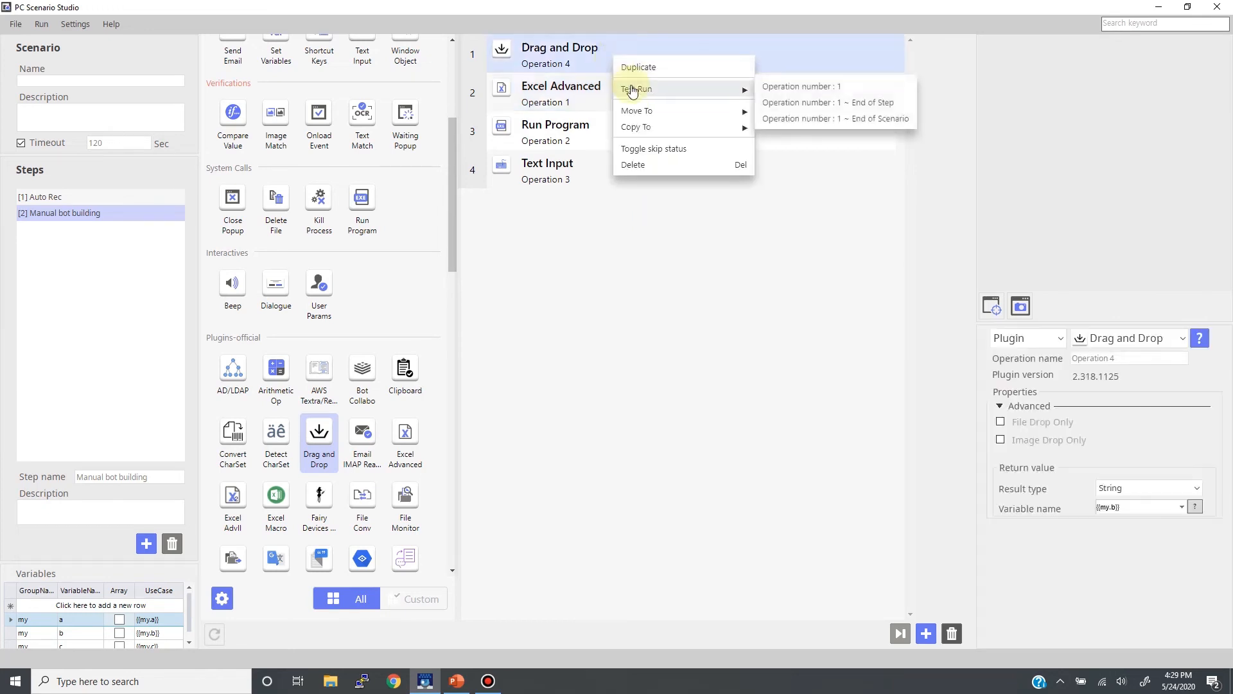
click(781, 88)
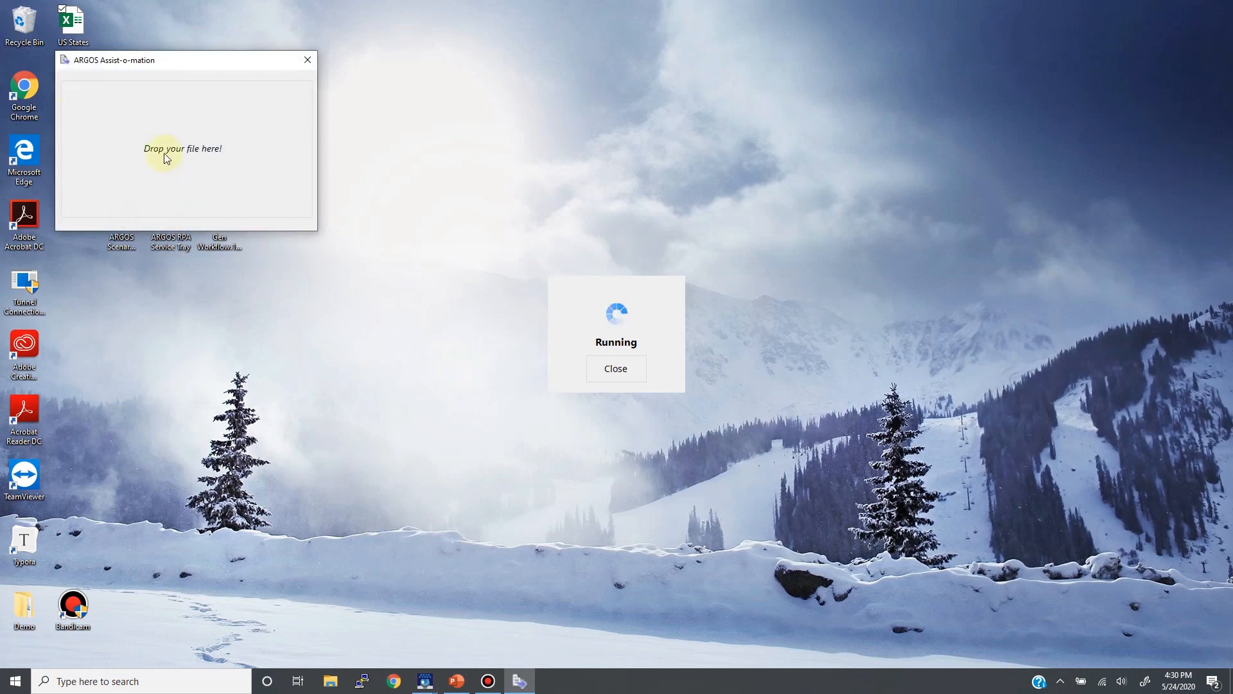
click(82, 38)
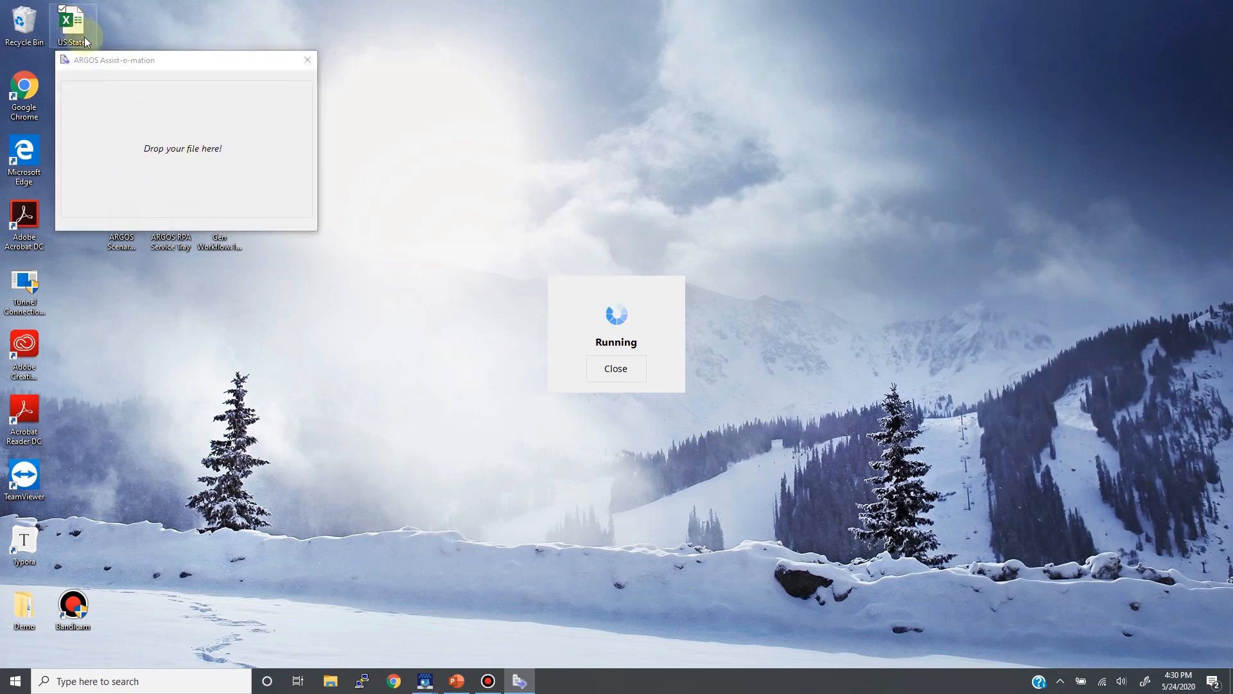
drag(85, 42, 149, 137)
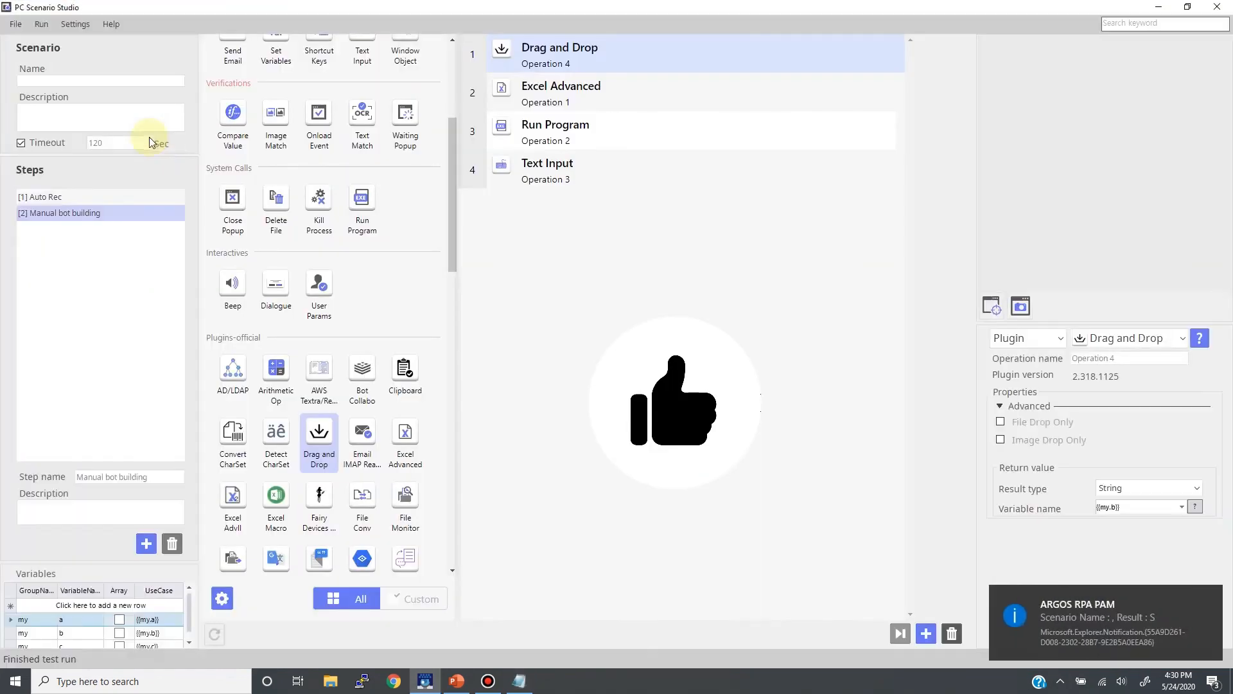
click(519, 680)
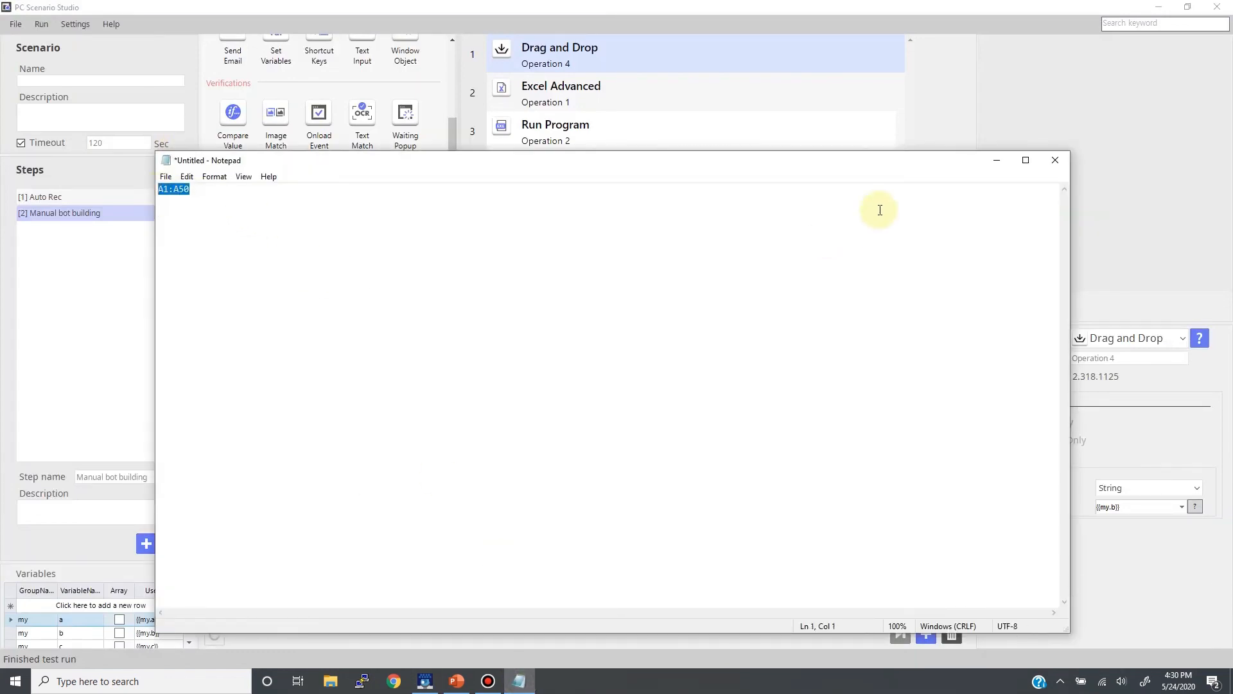